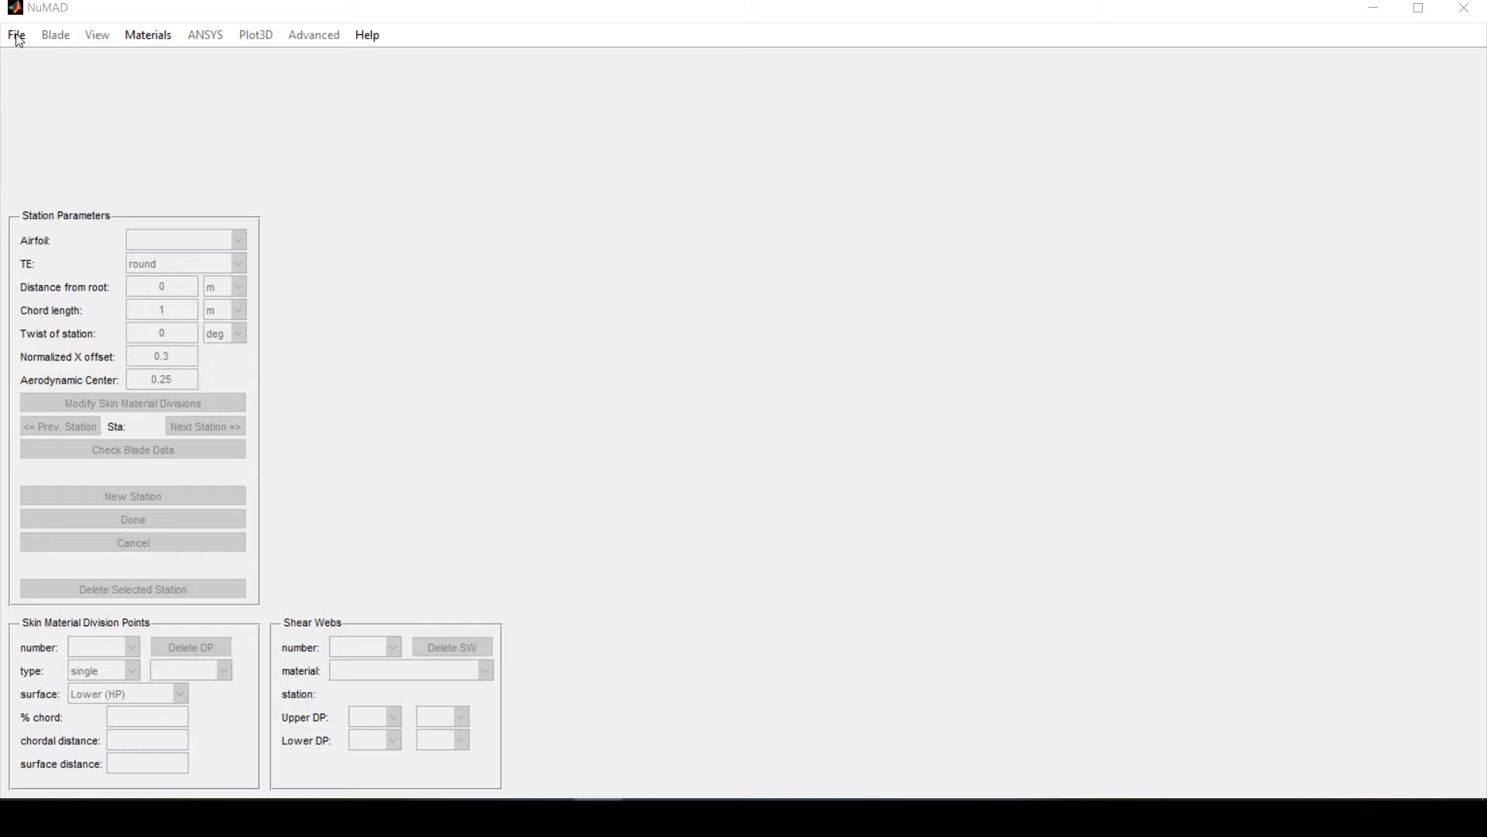
click(16, 36)
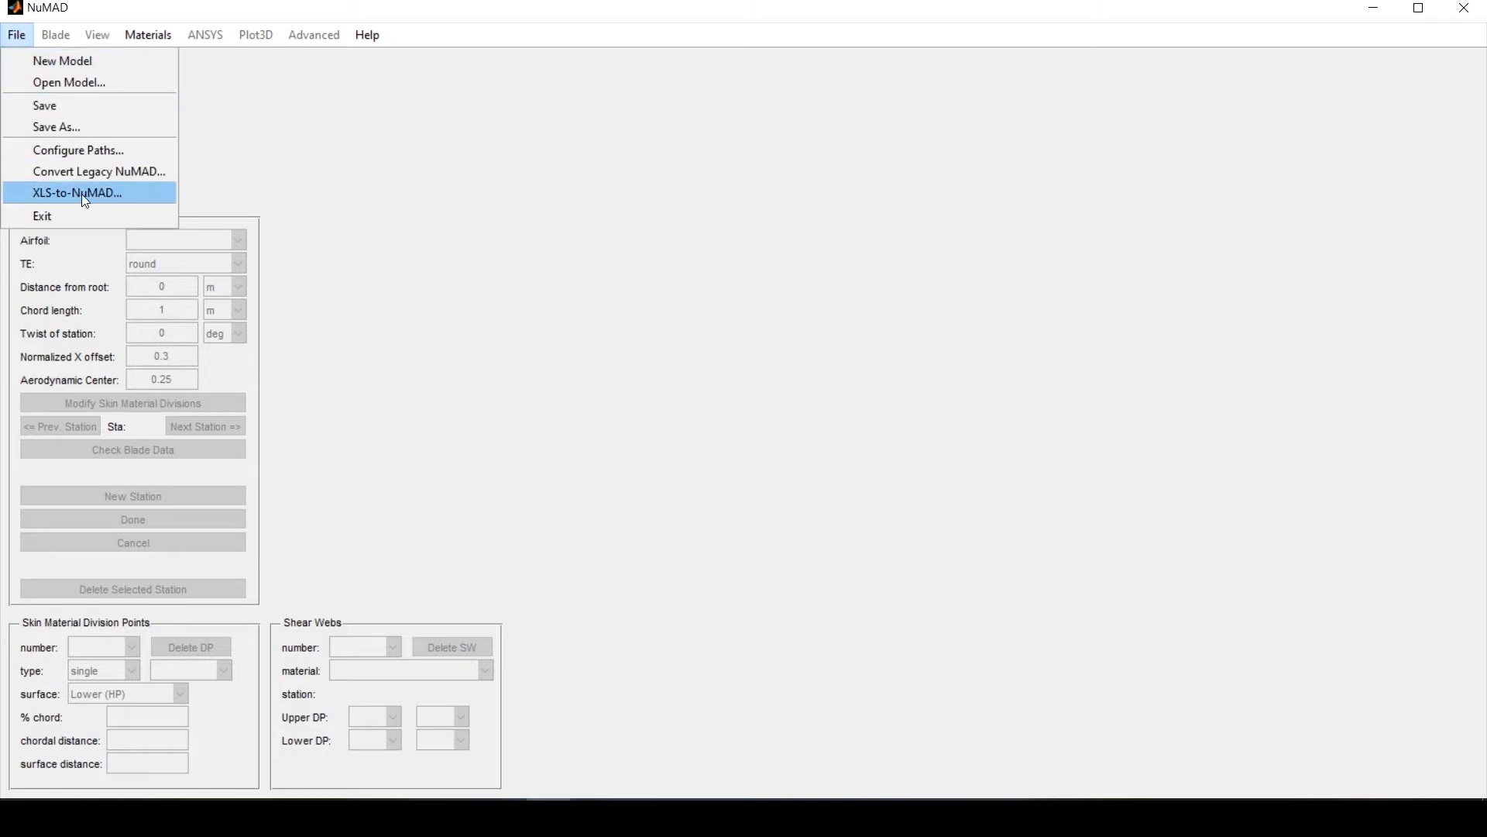
click(133, 198)
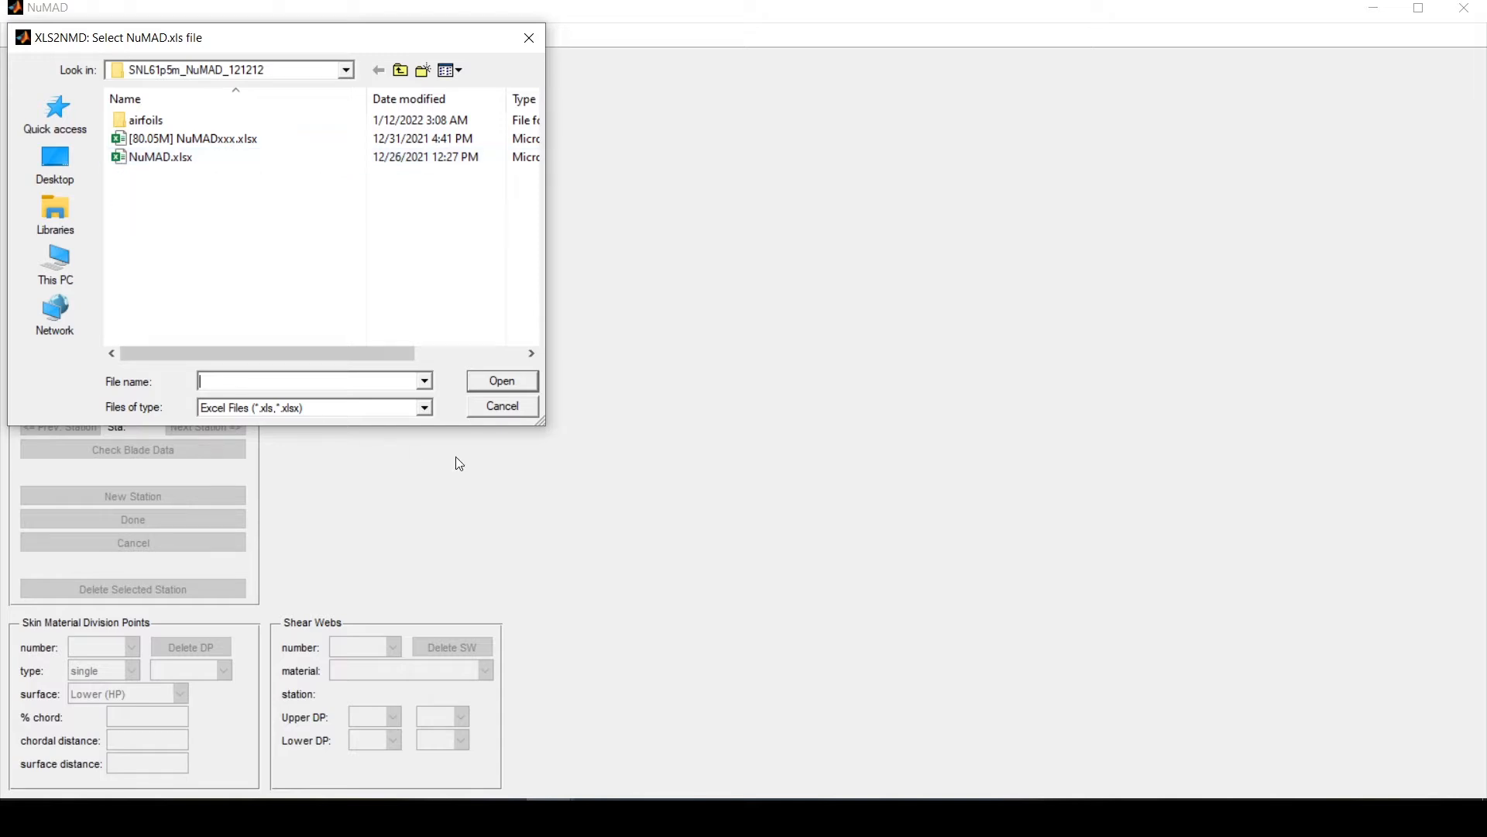
click(501, 406)
Step: Switch to File Explorer and open the NuMAD.xlsx workbook from the SNL61p5m_NuMAD_121212 folder in Excel
click(501, 817)
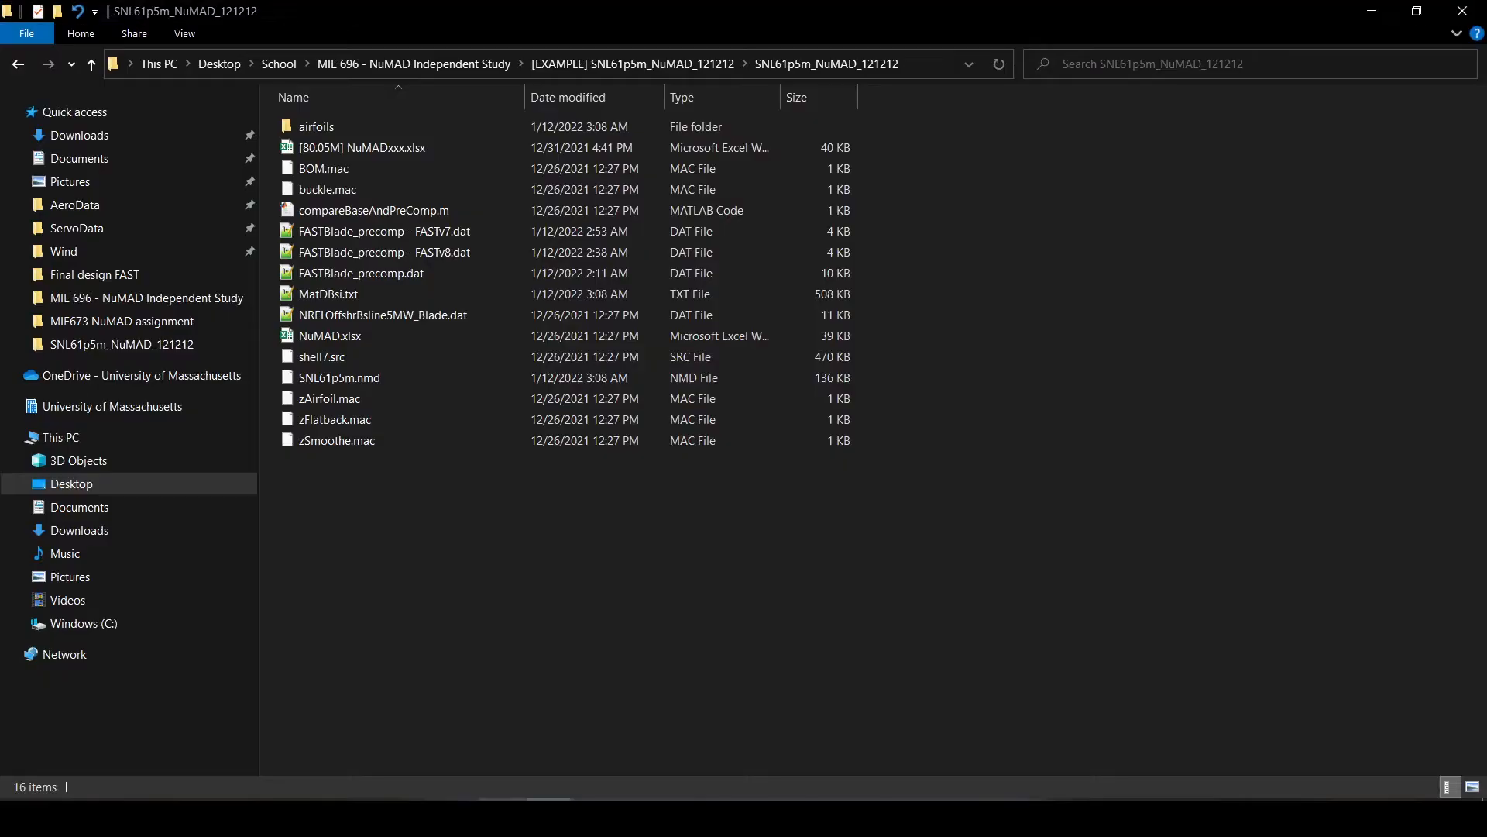
click(318, 339)
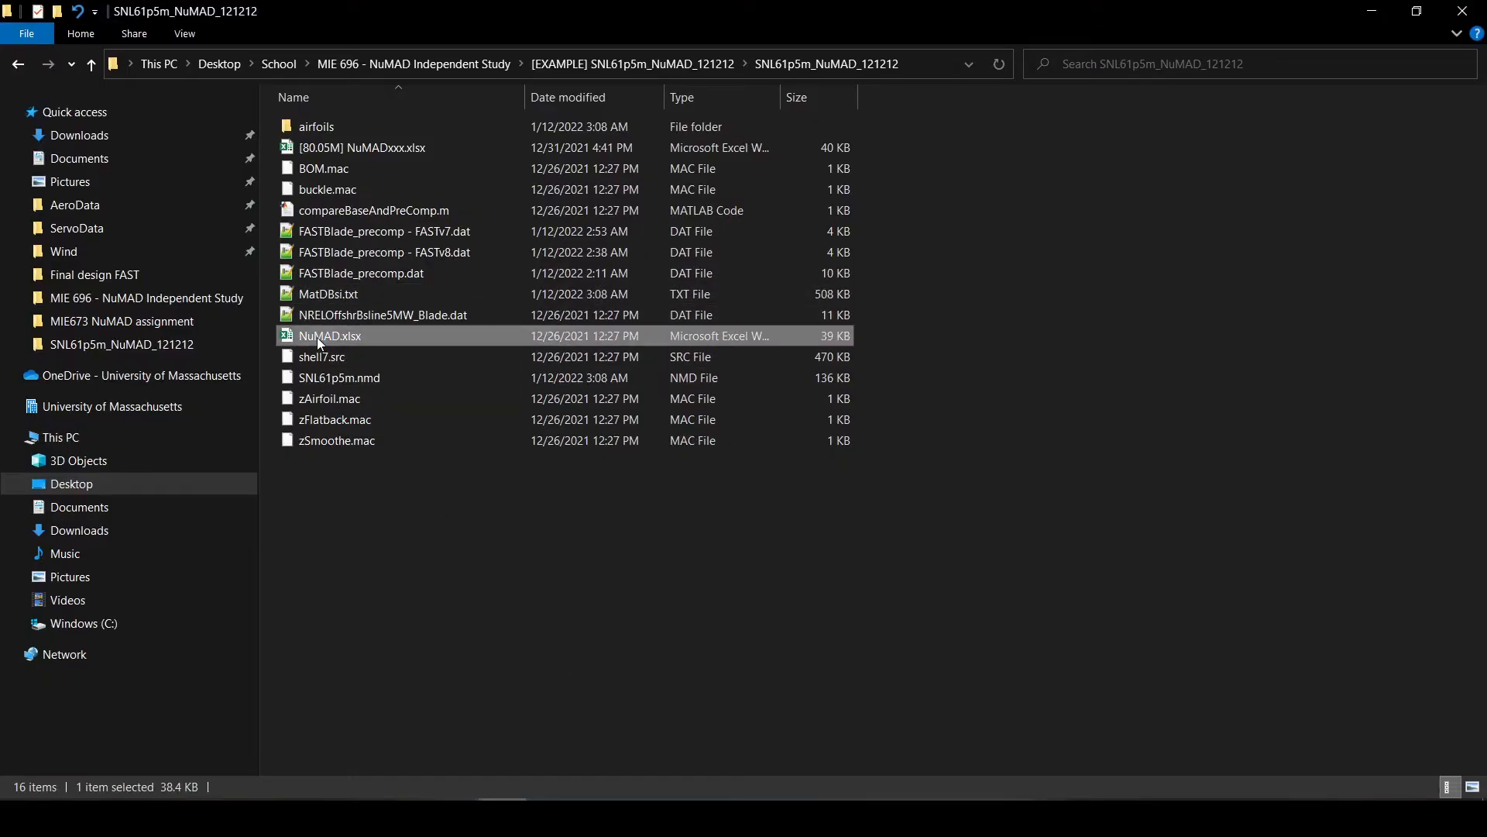
double_click(318, 338)
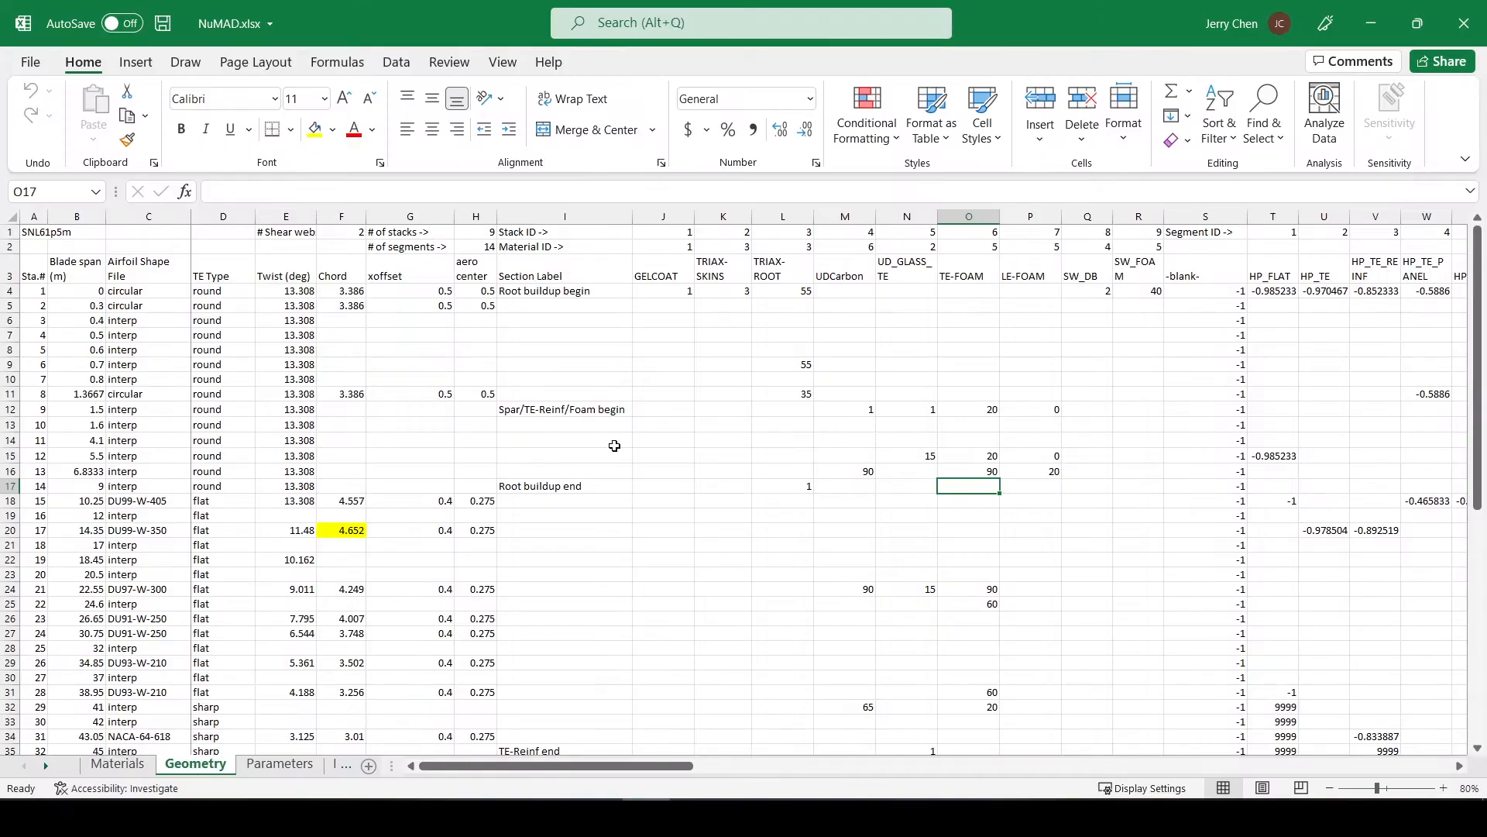
Step: Insert an empty helper column directly after the Blade span column on the Geometry sheet
drag(640, 767, 675, 732)
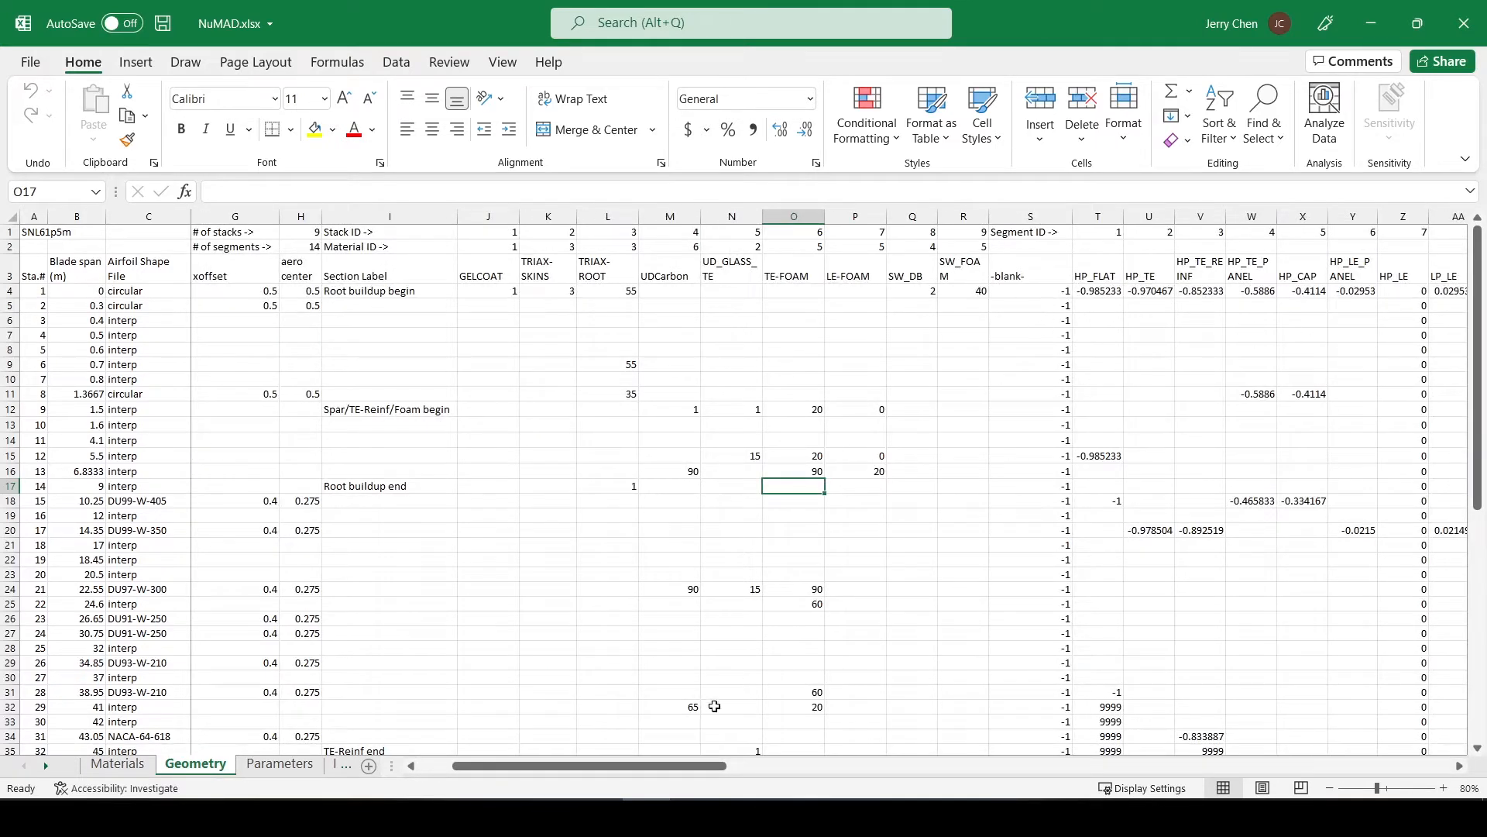
drag(635, 772, 601, 773)
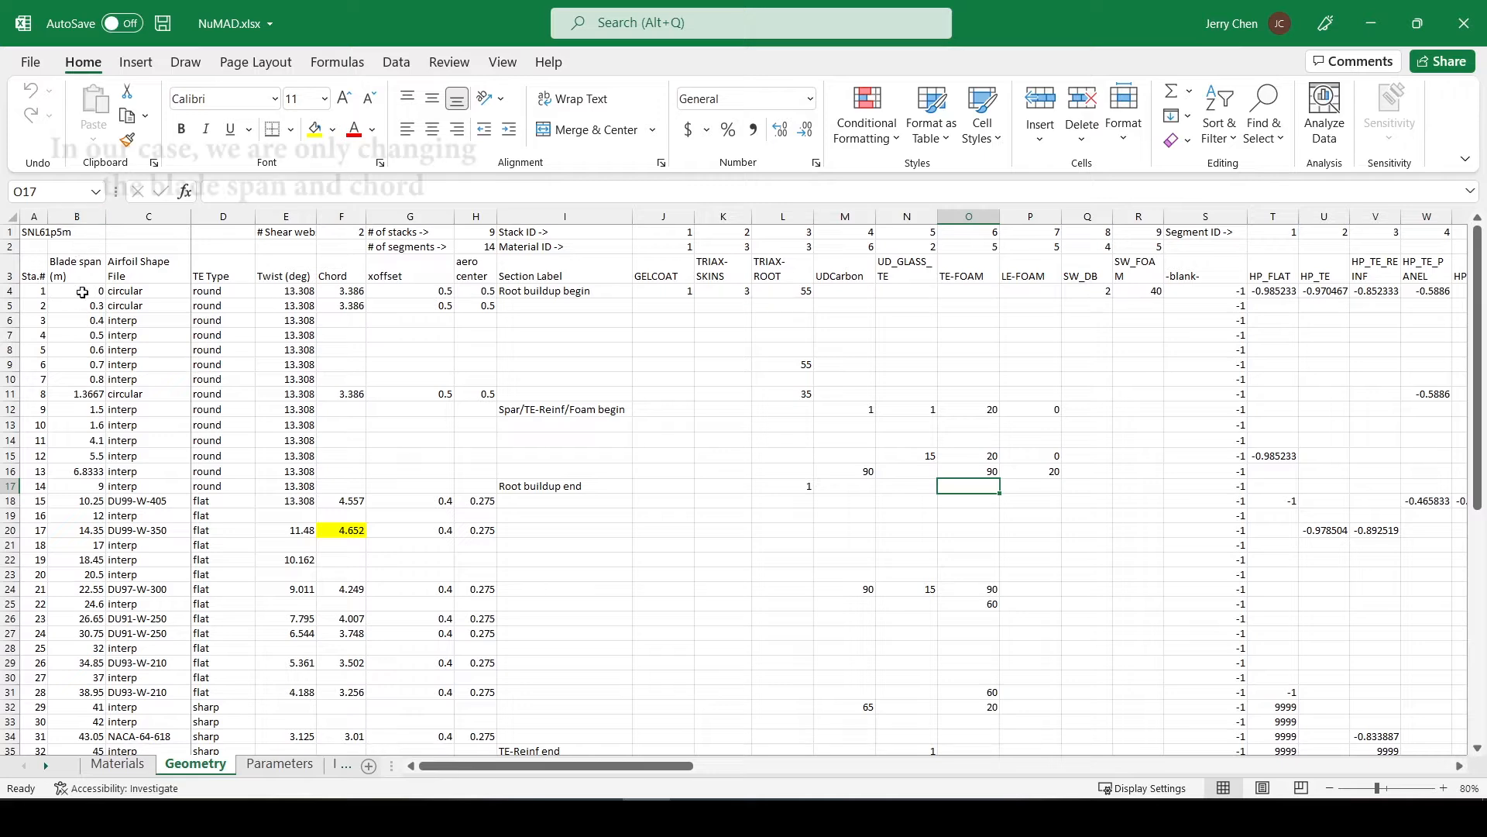
click(79, 217)
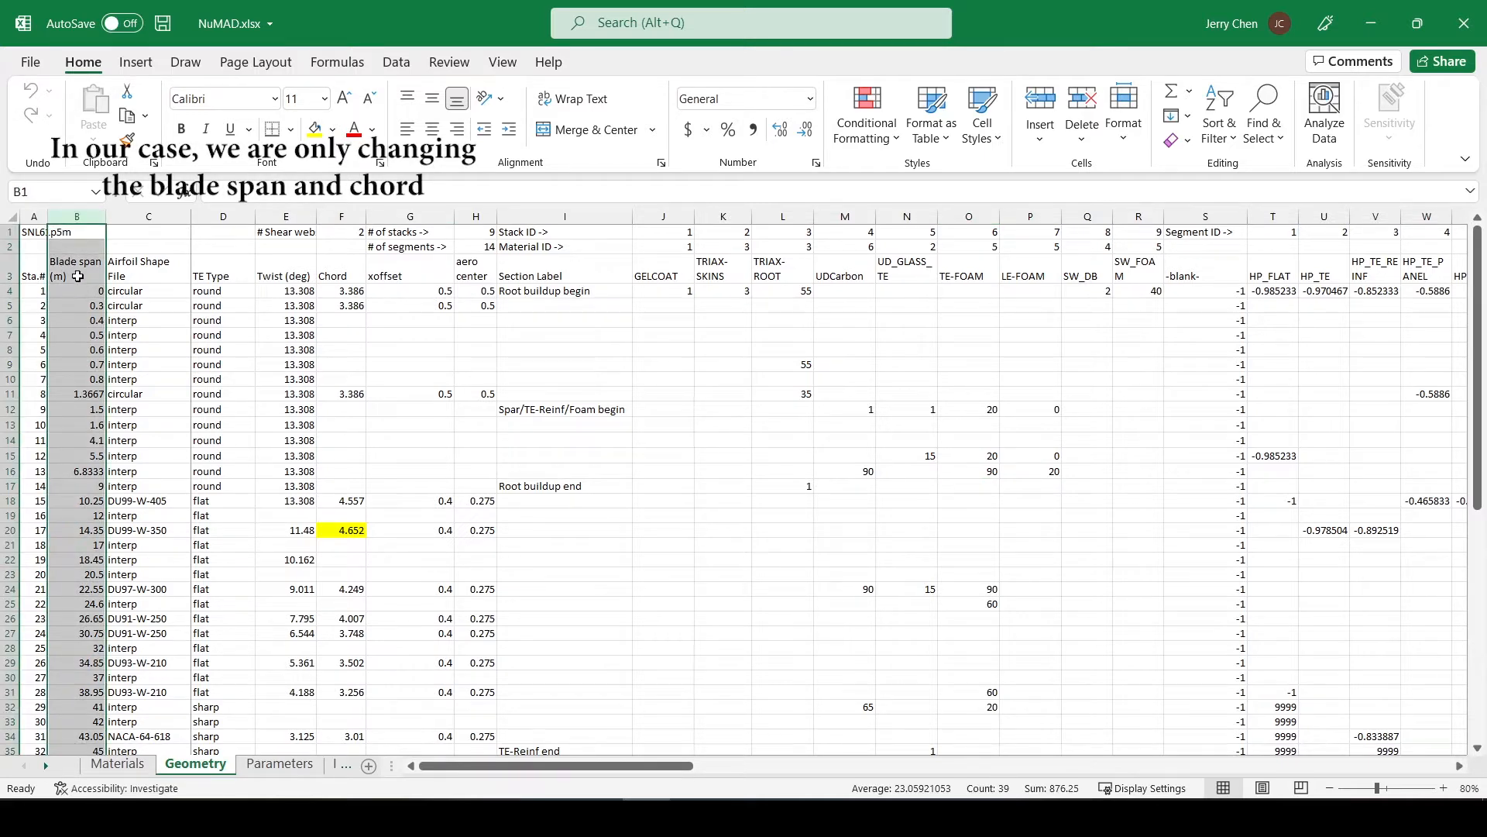
click(342, 217)
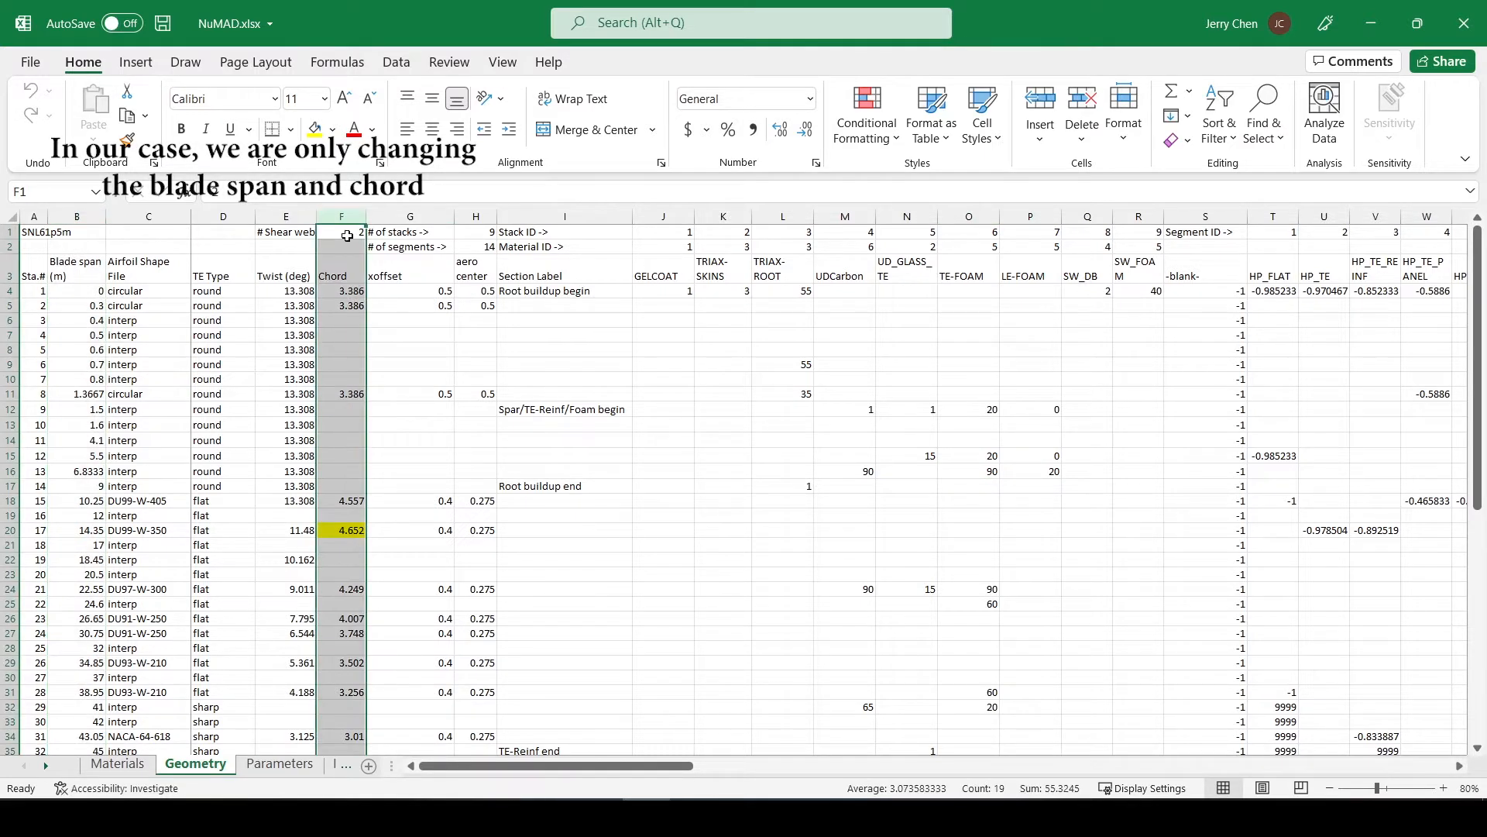
click(87, 271)
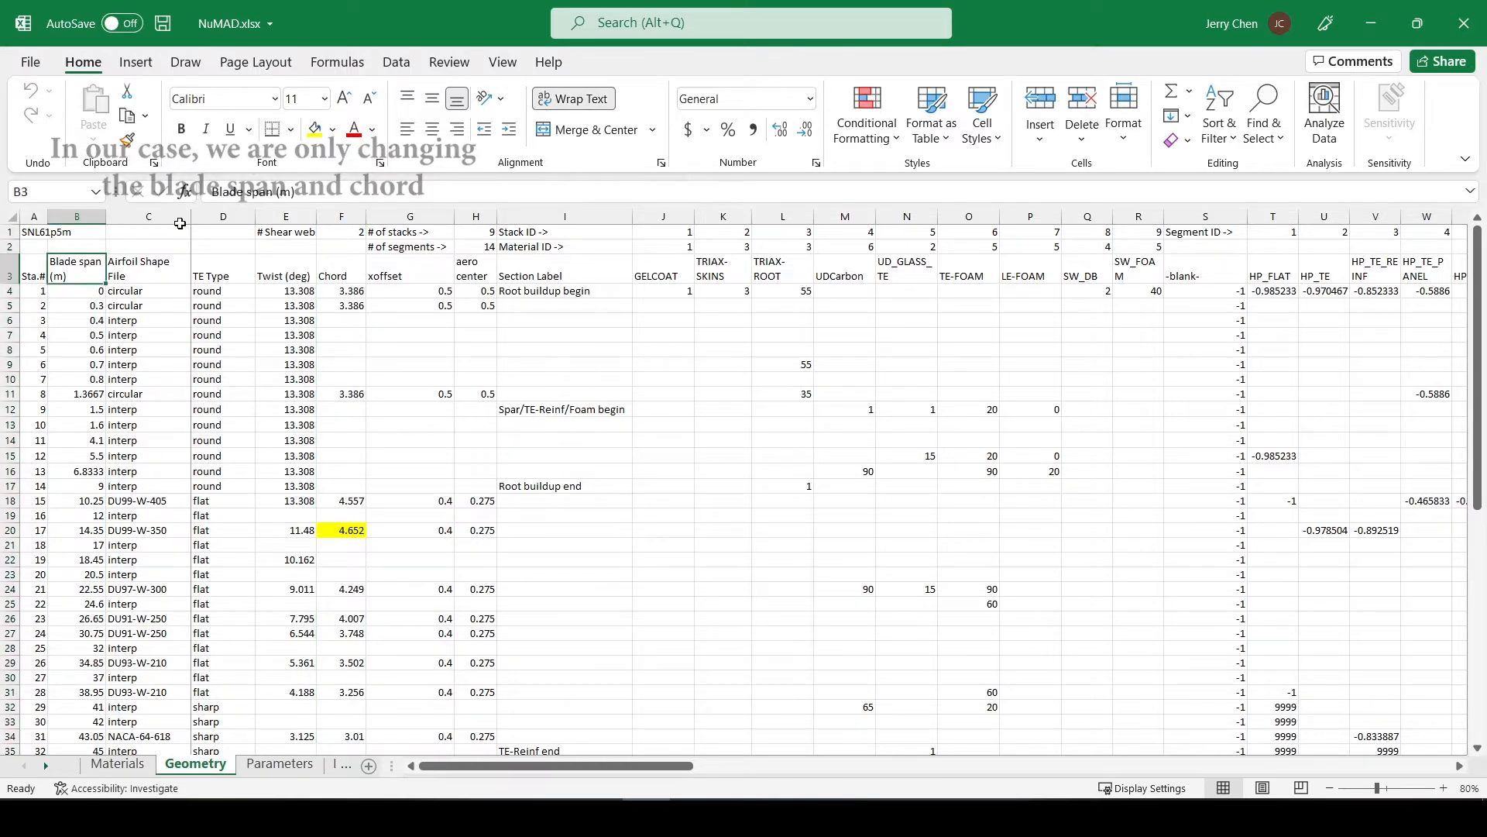
click(150, 217)
right_click(151, 217)
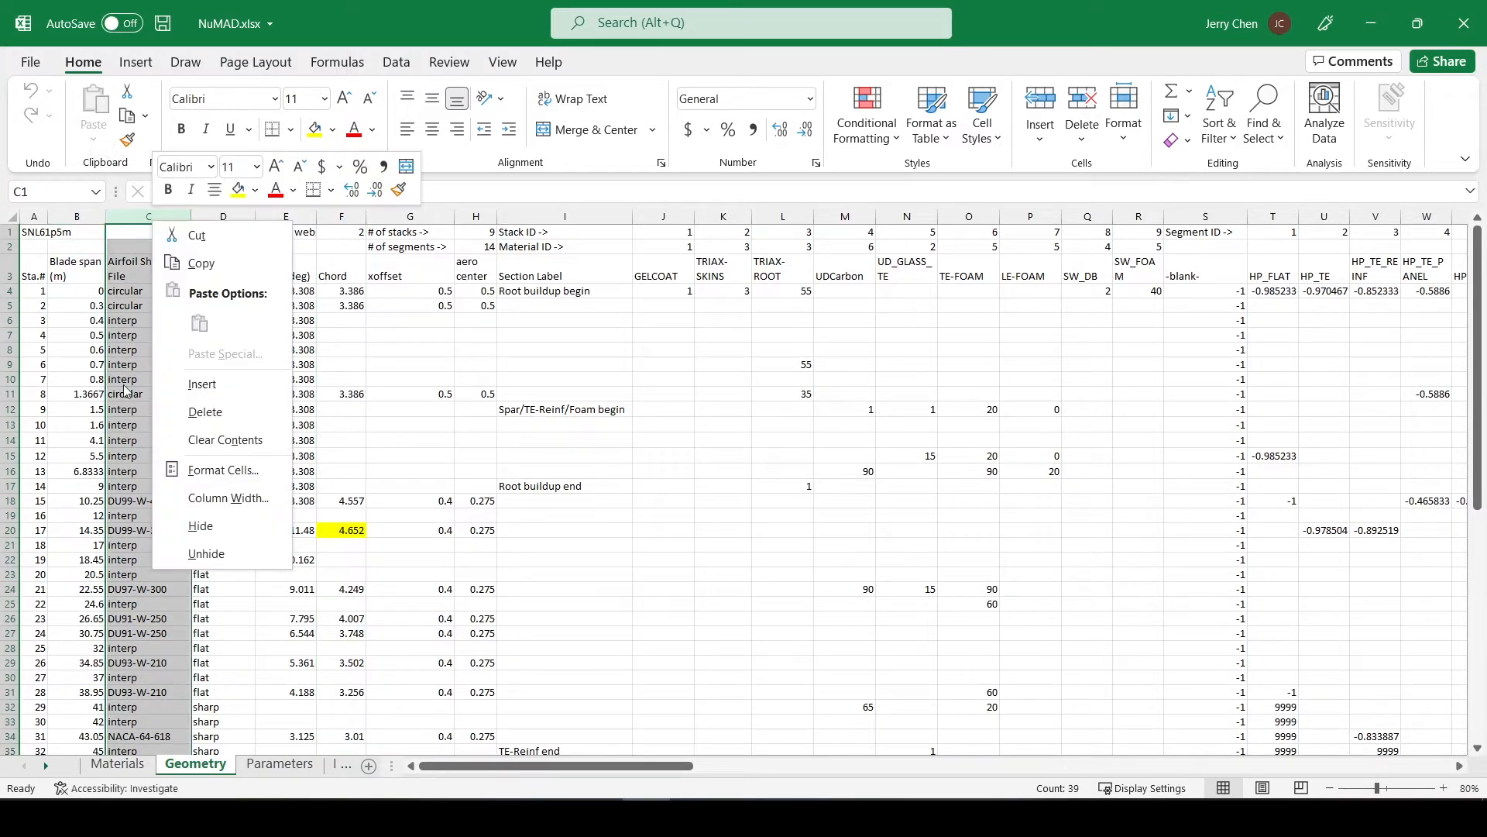
click(216, 382)
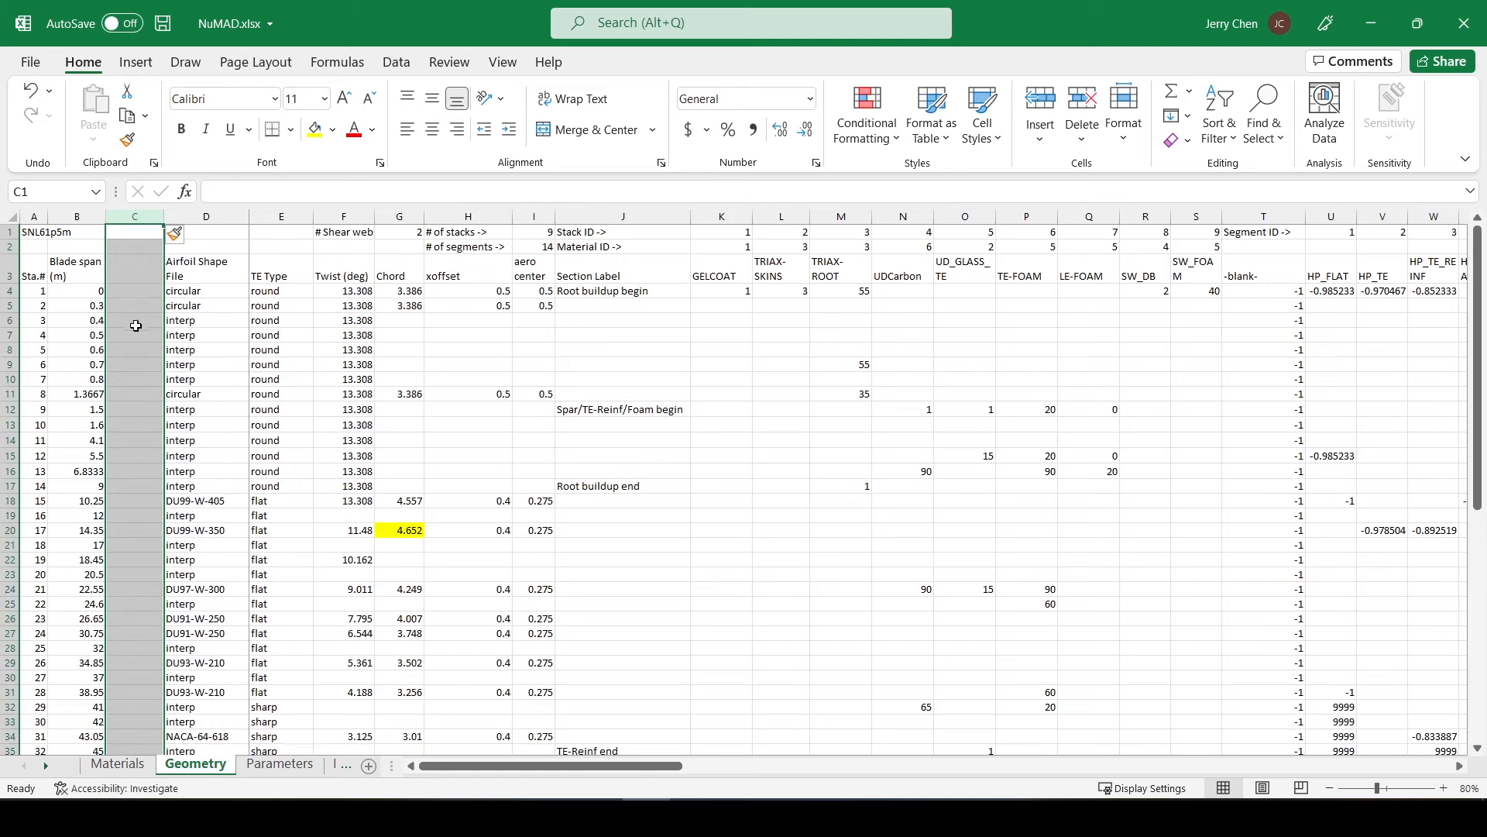
click(134, 320)
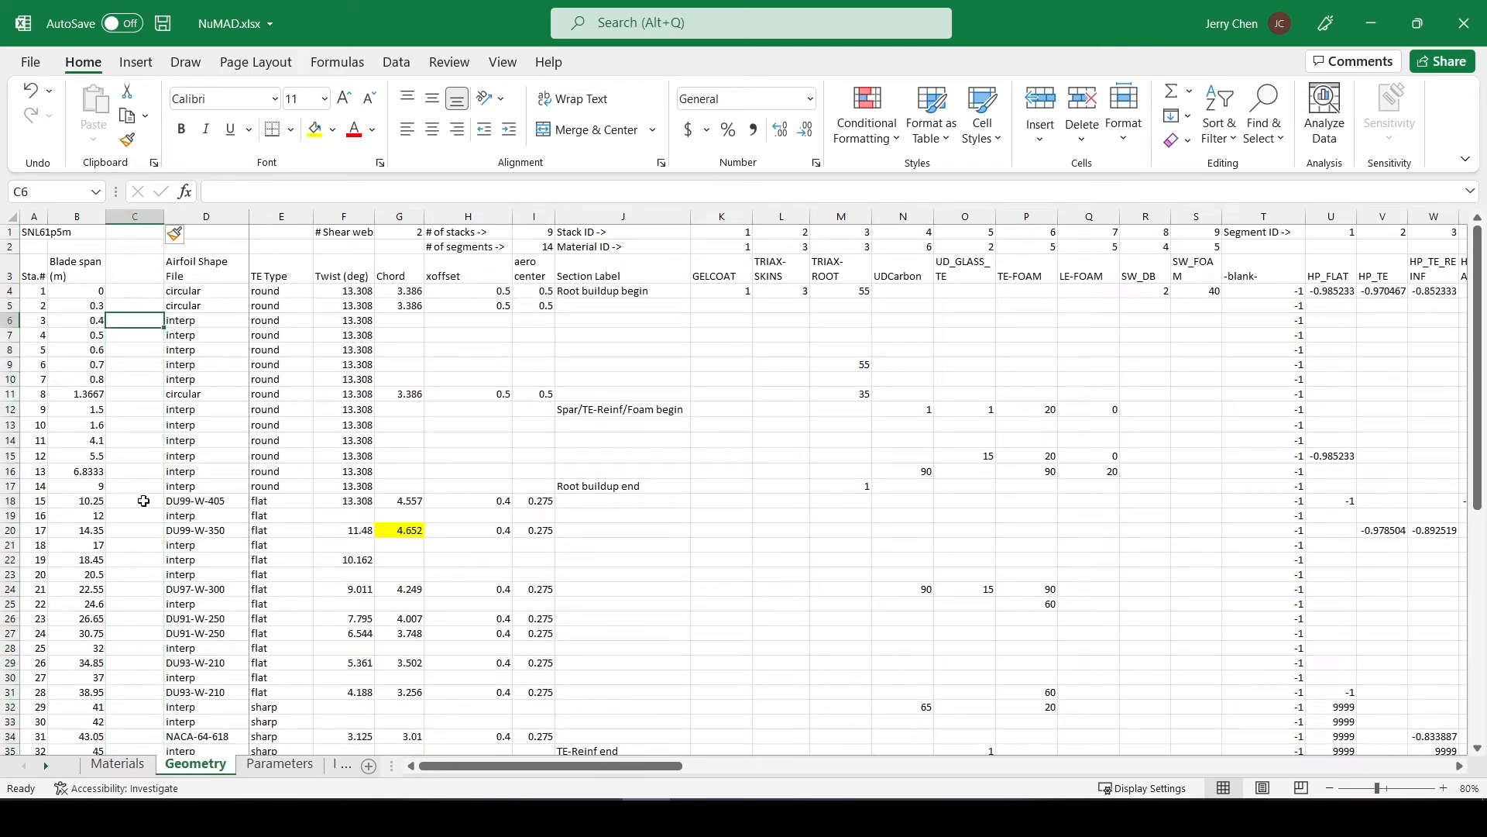
click(130, 294)
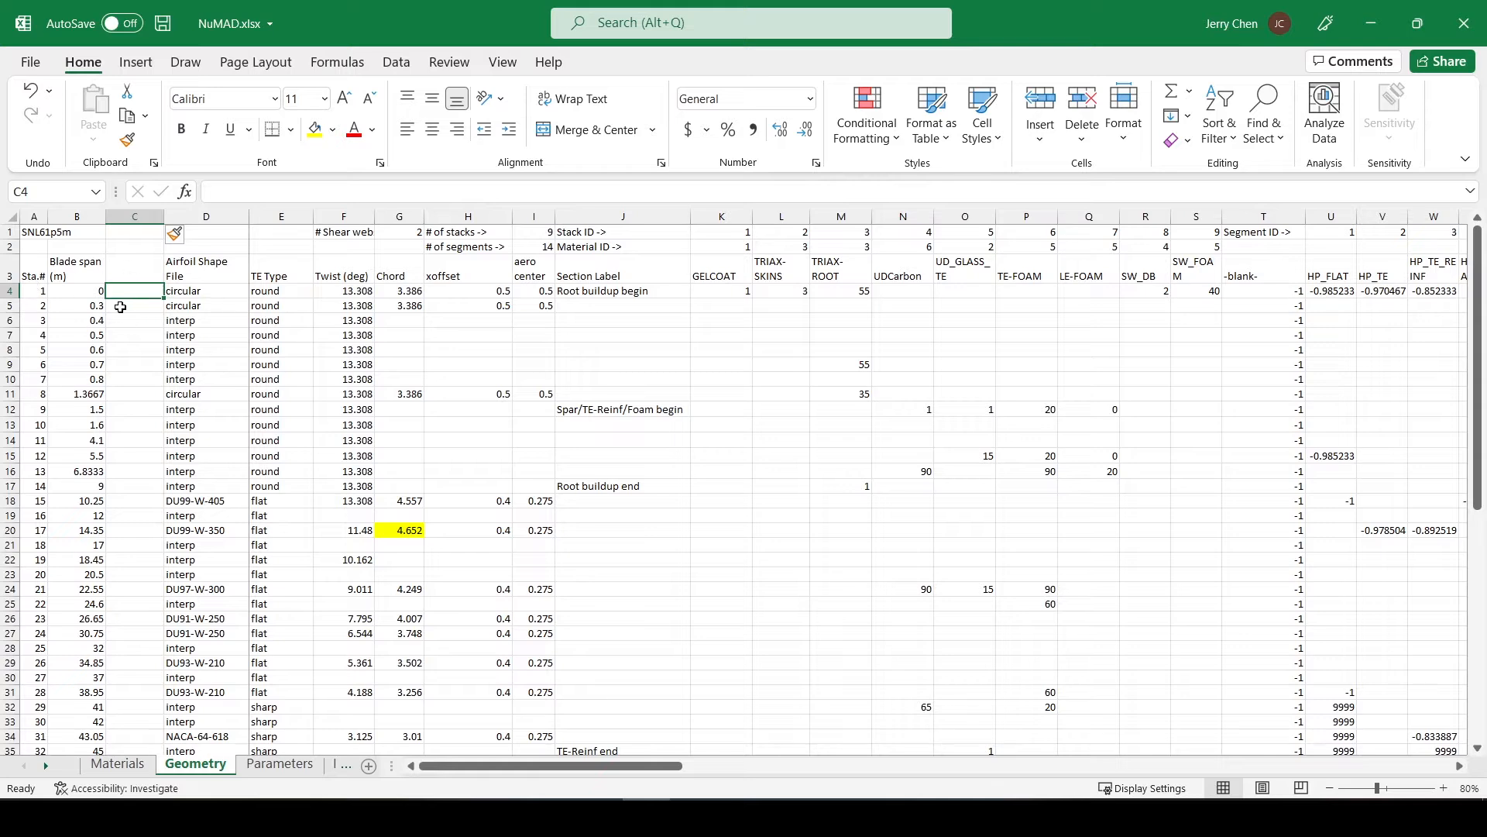
scroll(132, 328, down, 4)
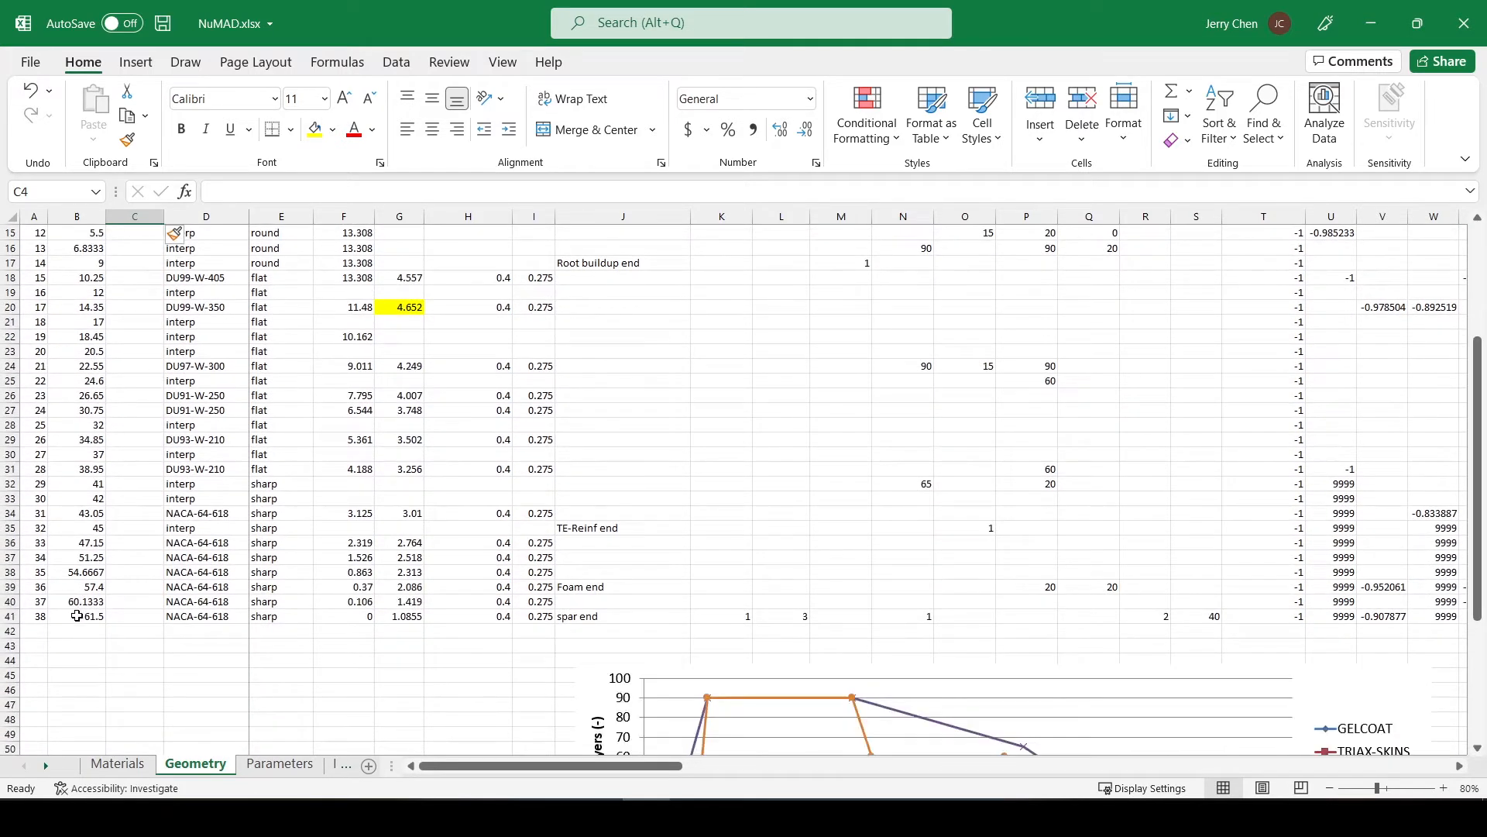
click(77, 616)
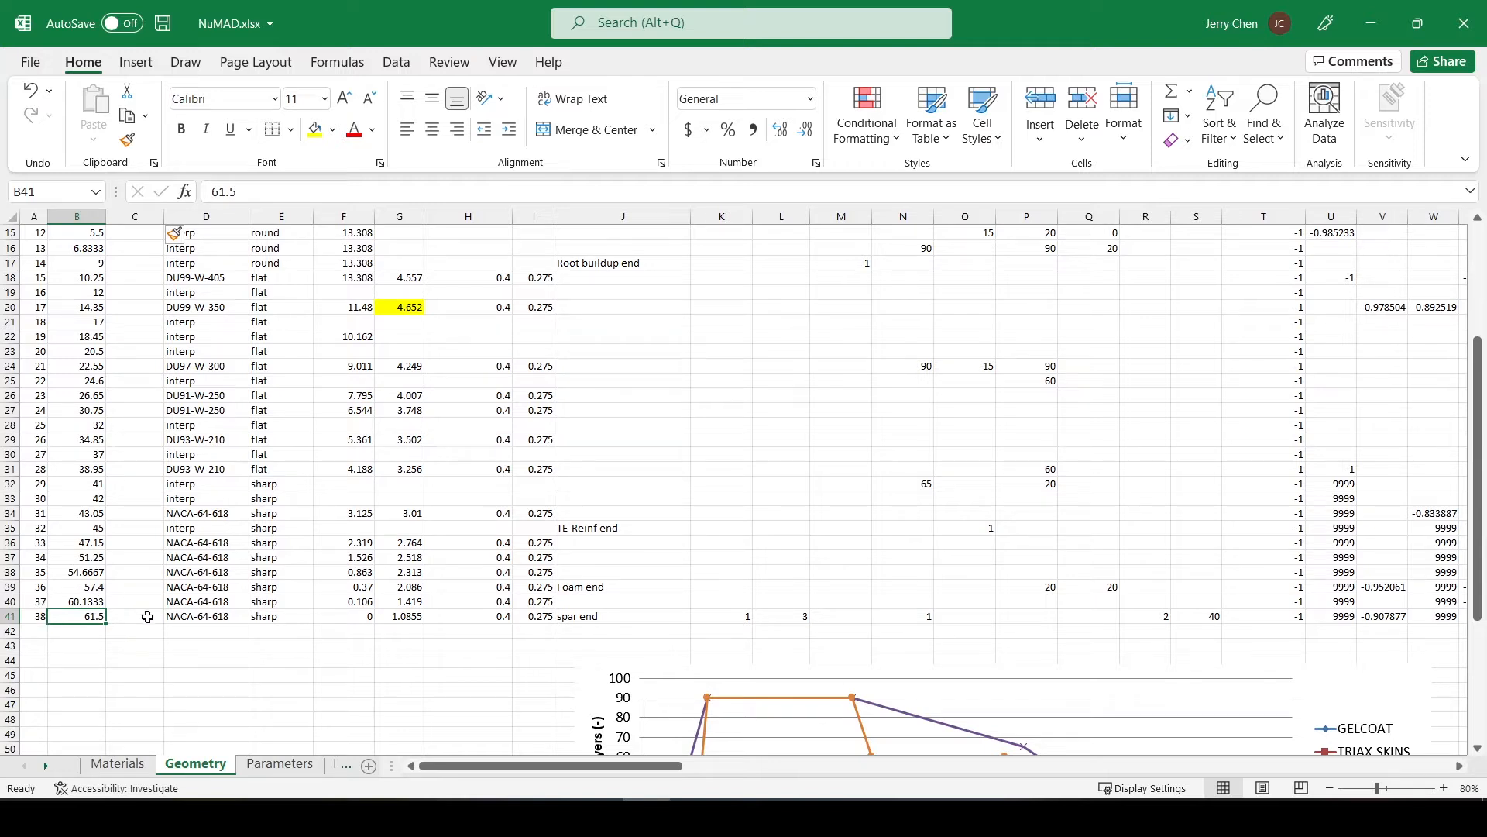
click(132, 617)
text(80.05)
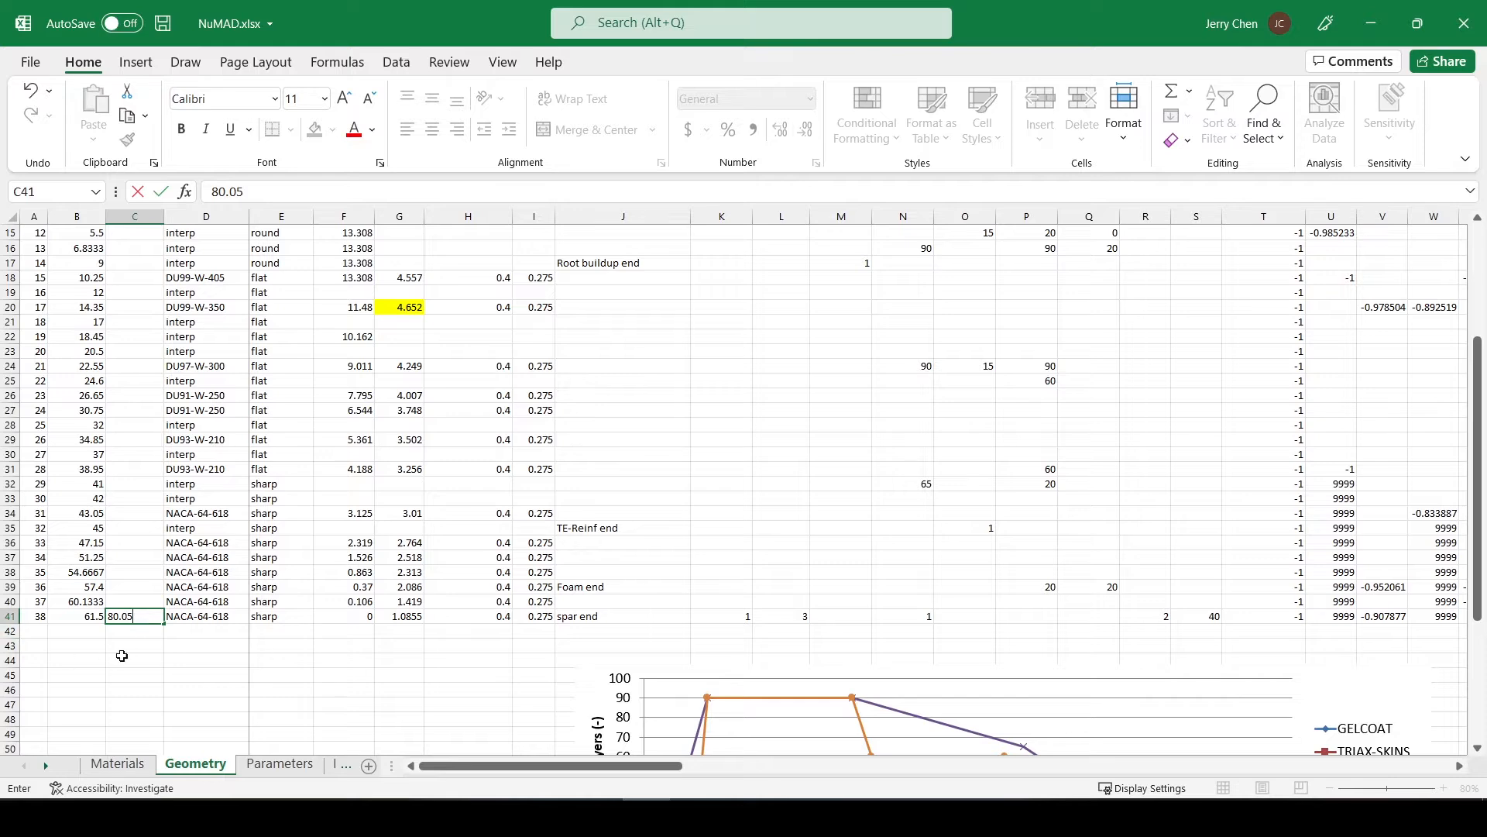
key(Return)
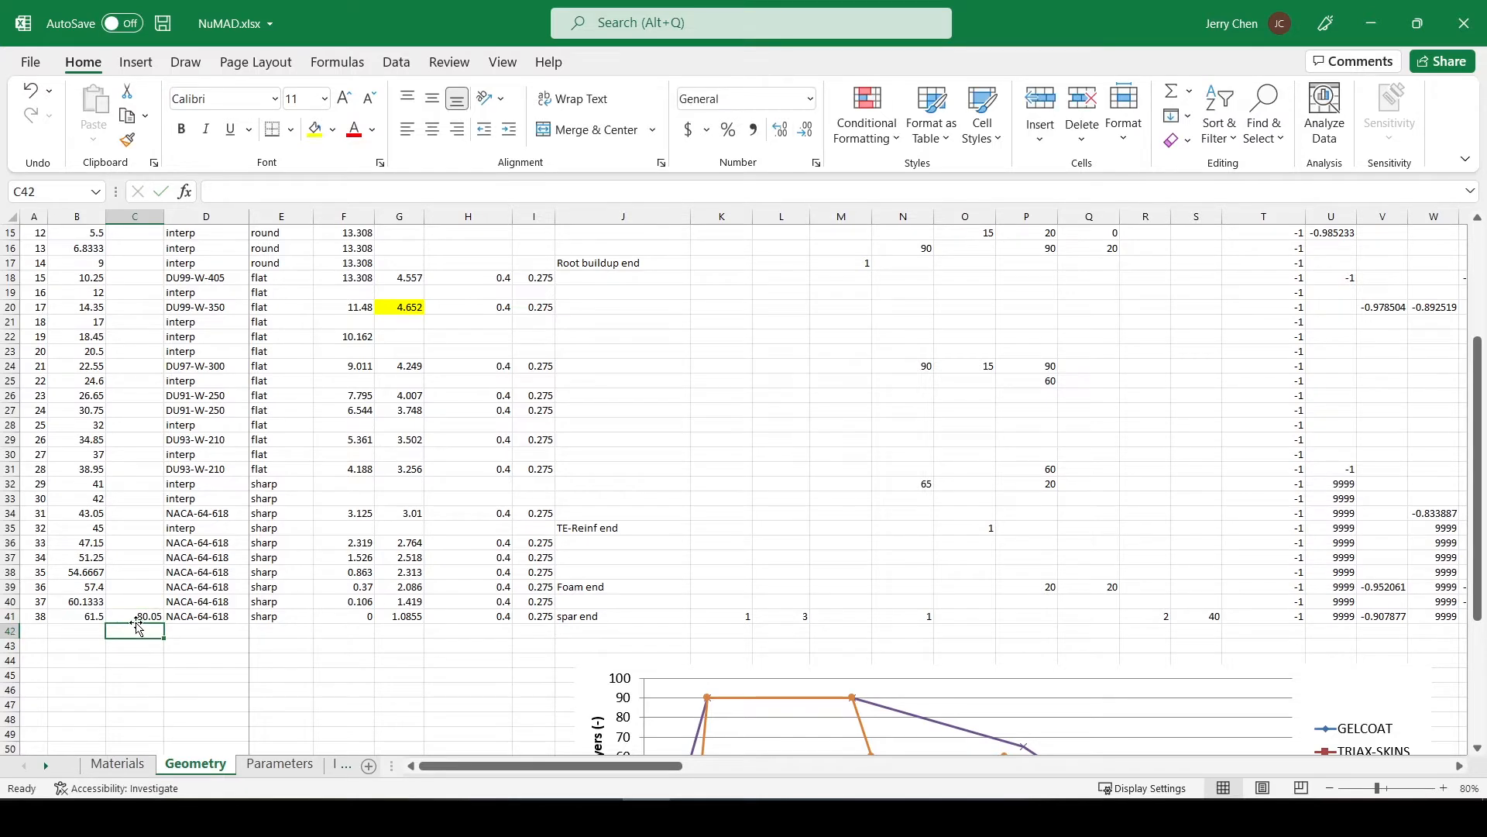
click(138, 614)
key(Delete)
Step: Enter the scaling formula =B4*(80.05/61.5) in cell C4 for the first station's blade span
scroll(138, 614, up, 5)
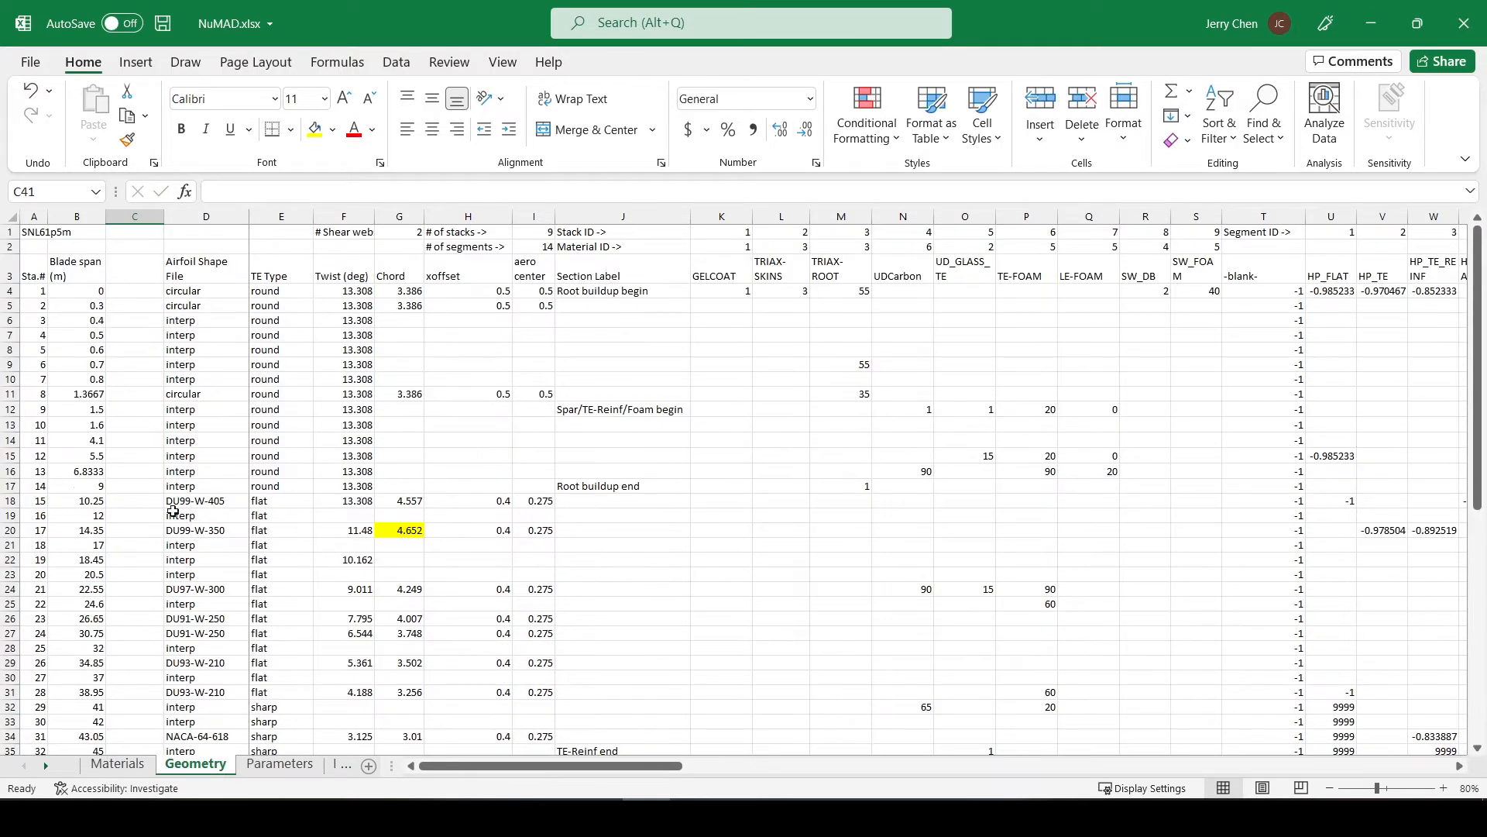
click(137, 289)
text(=)
click(82, 294)
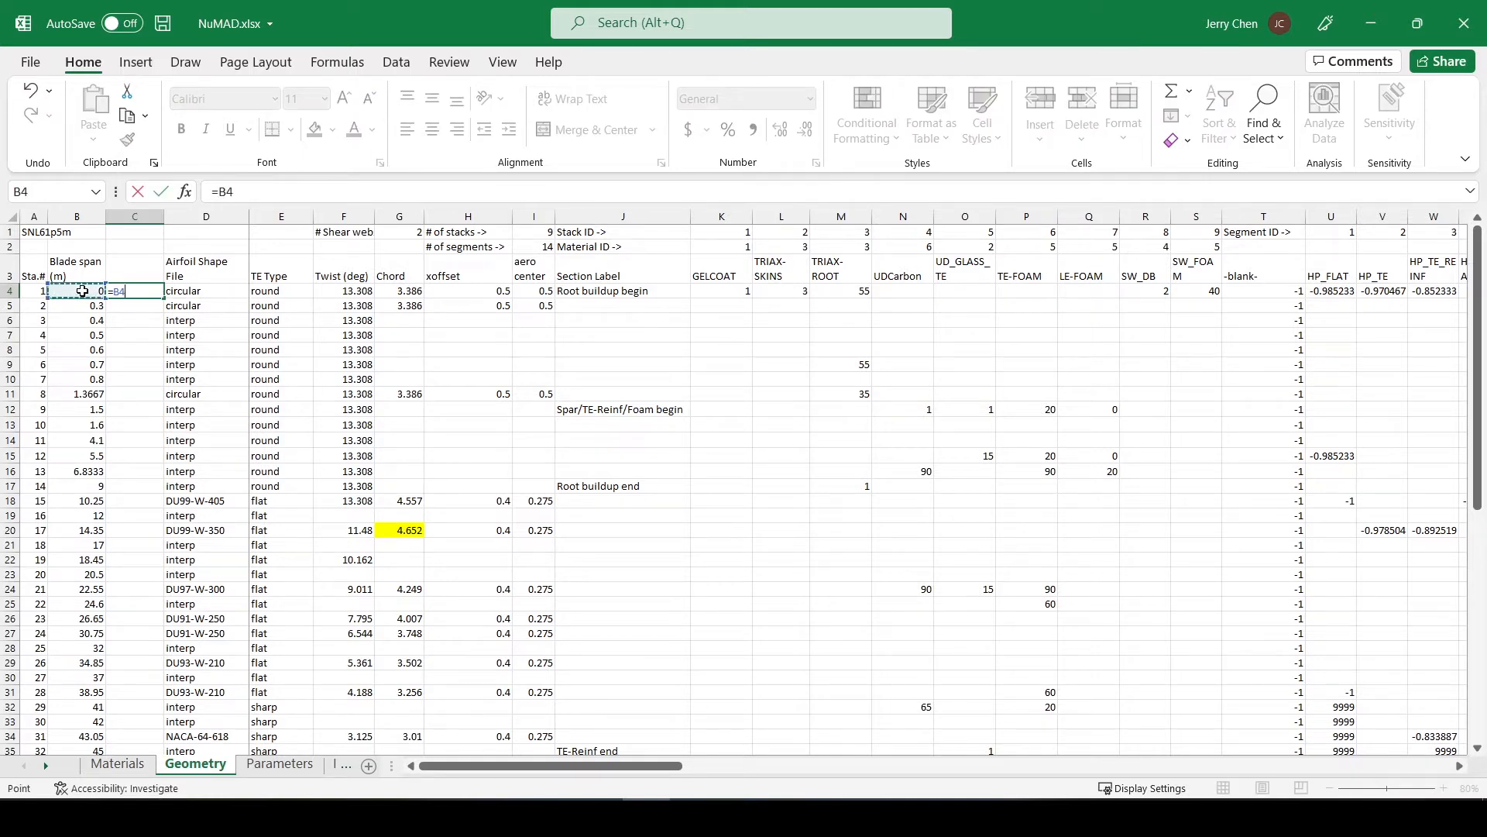
text(*)
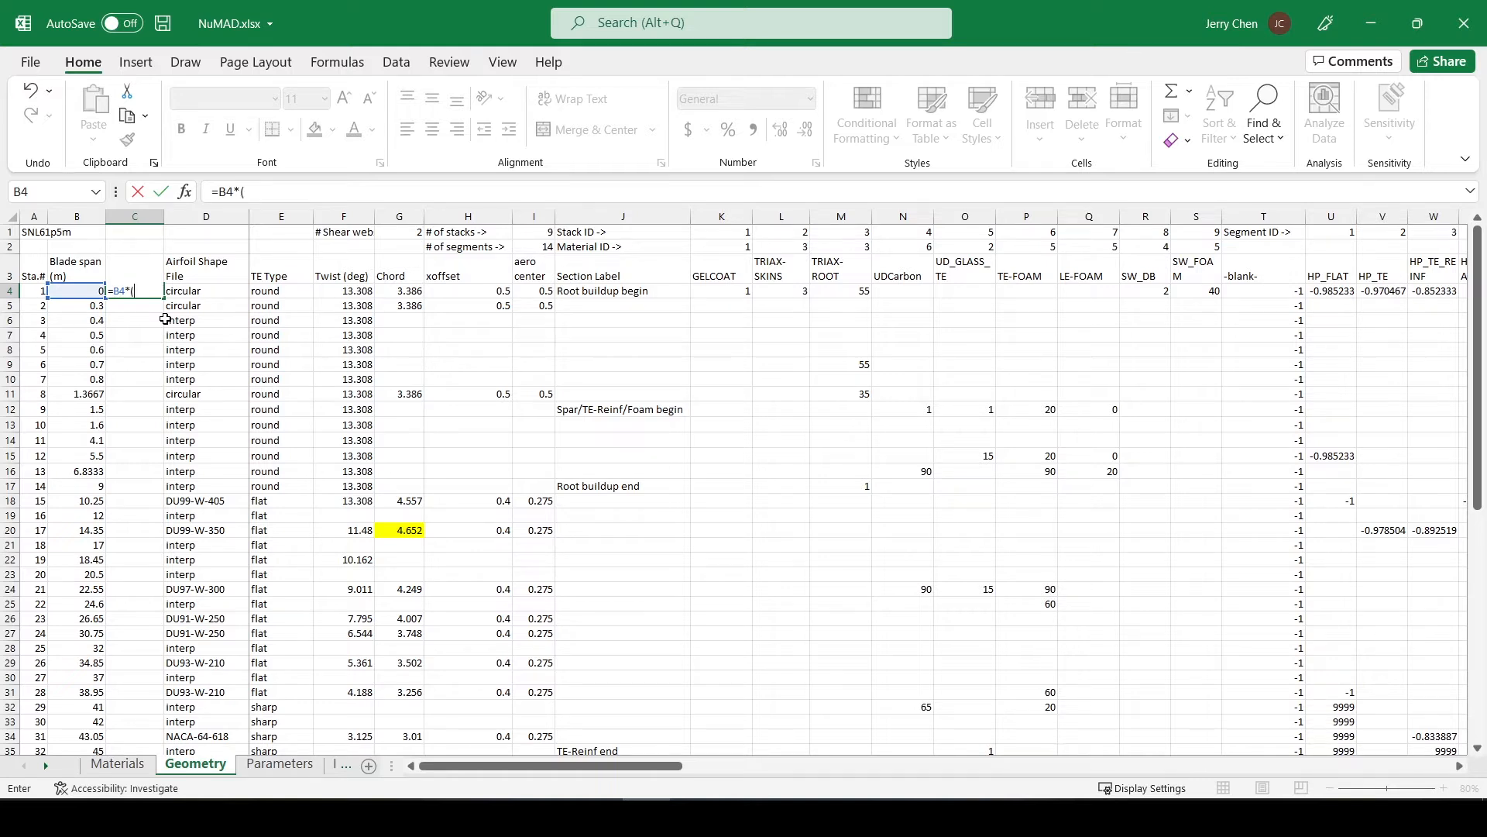
text((80.05/61.5)
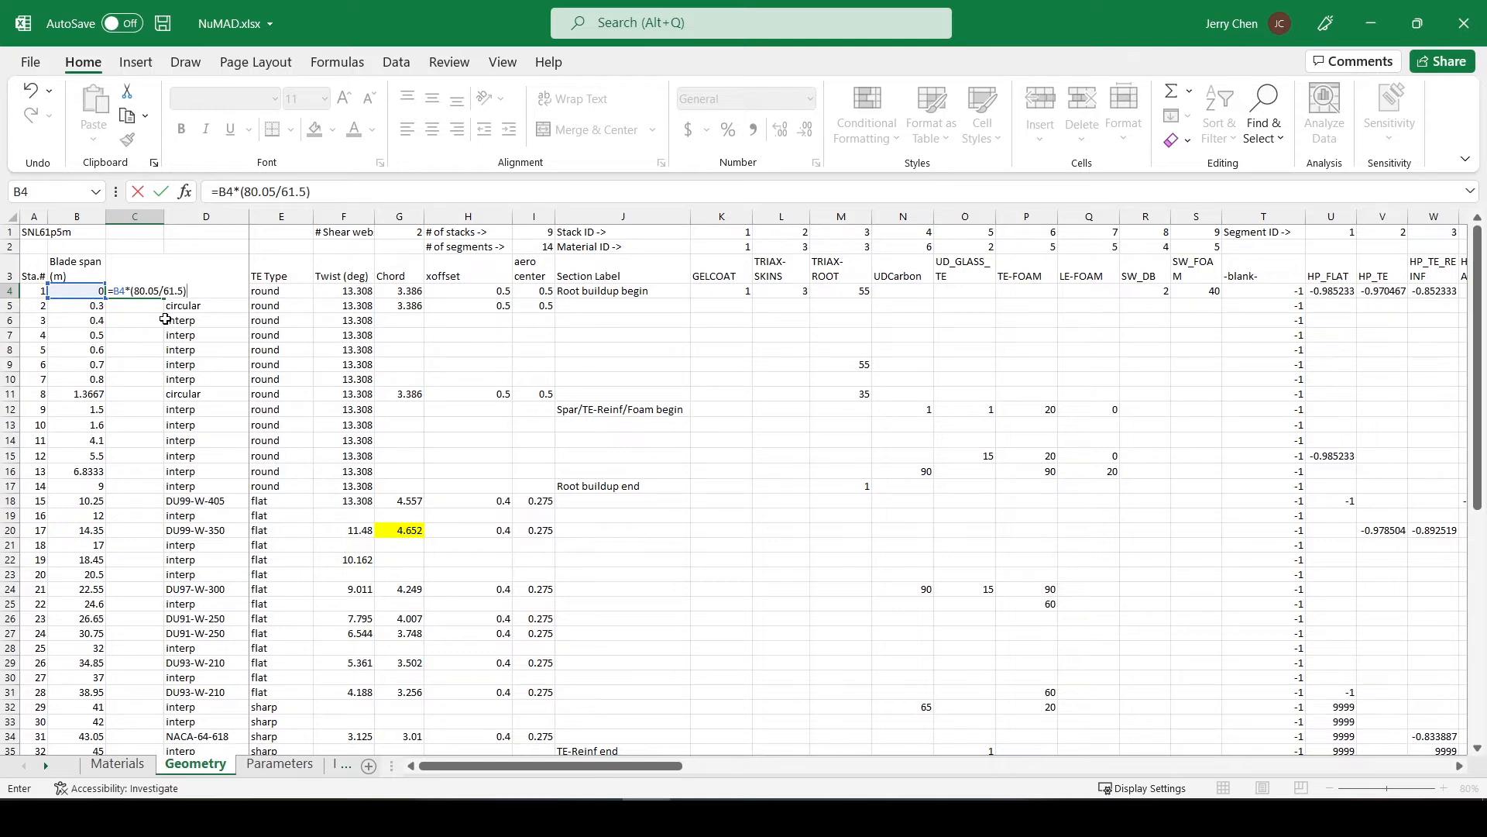
key(Return)
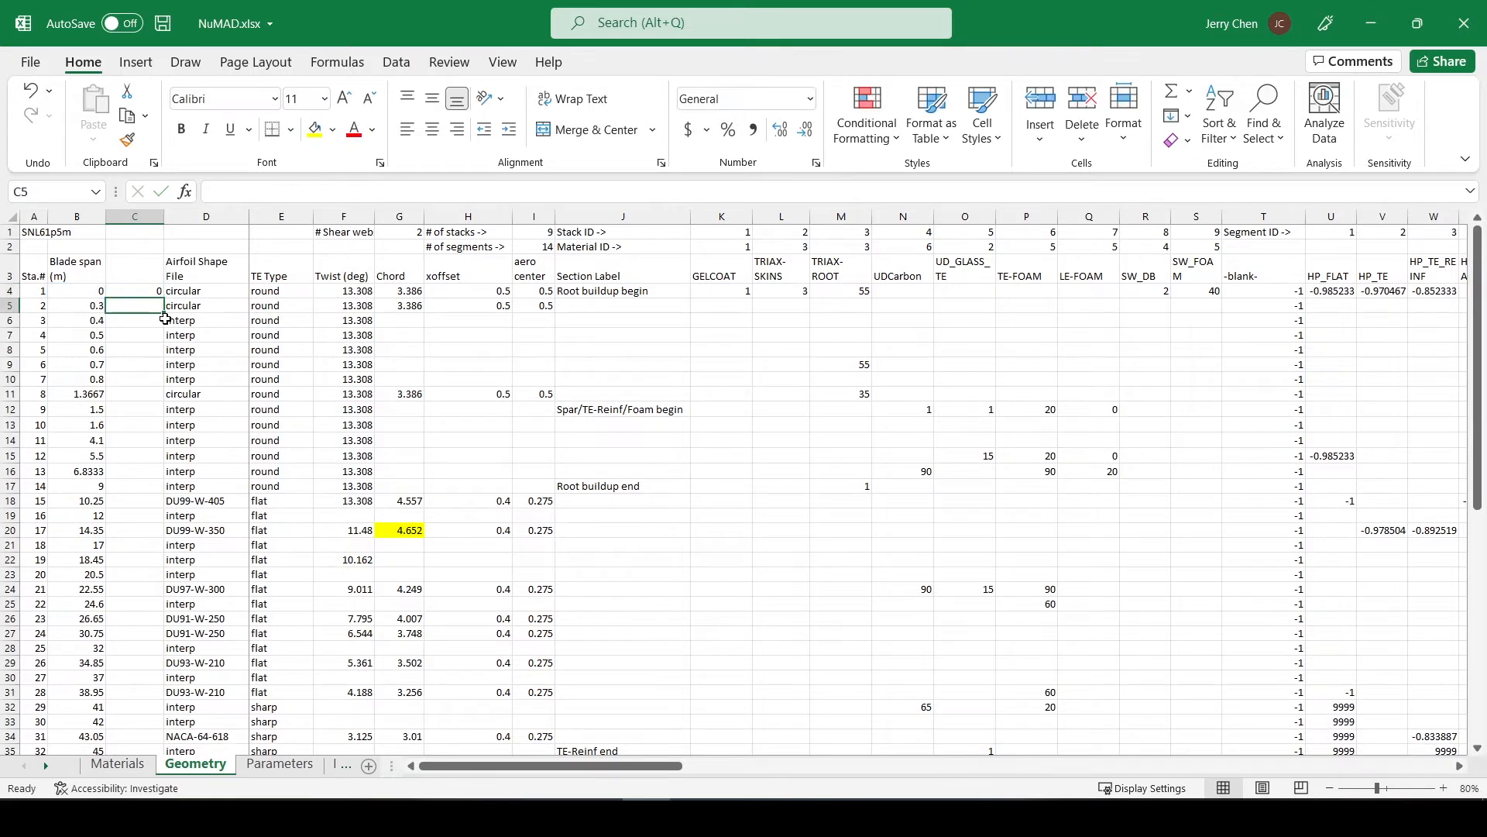
Step: Fill the scaling formula from C4 down the helper column through station 38 and check the results
click(148, 291)
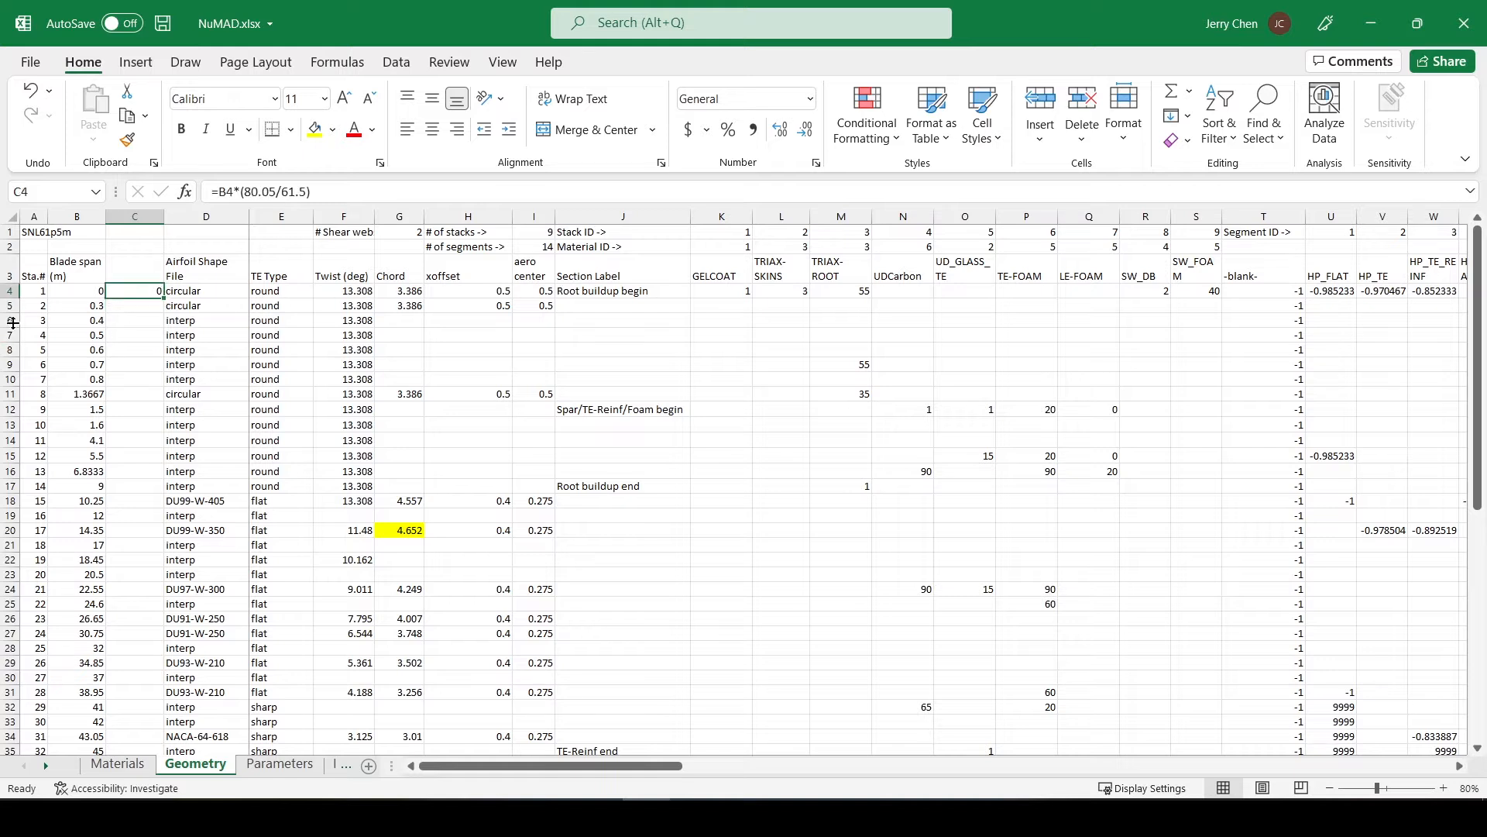
double_click(162, 299)
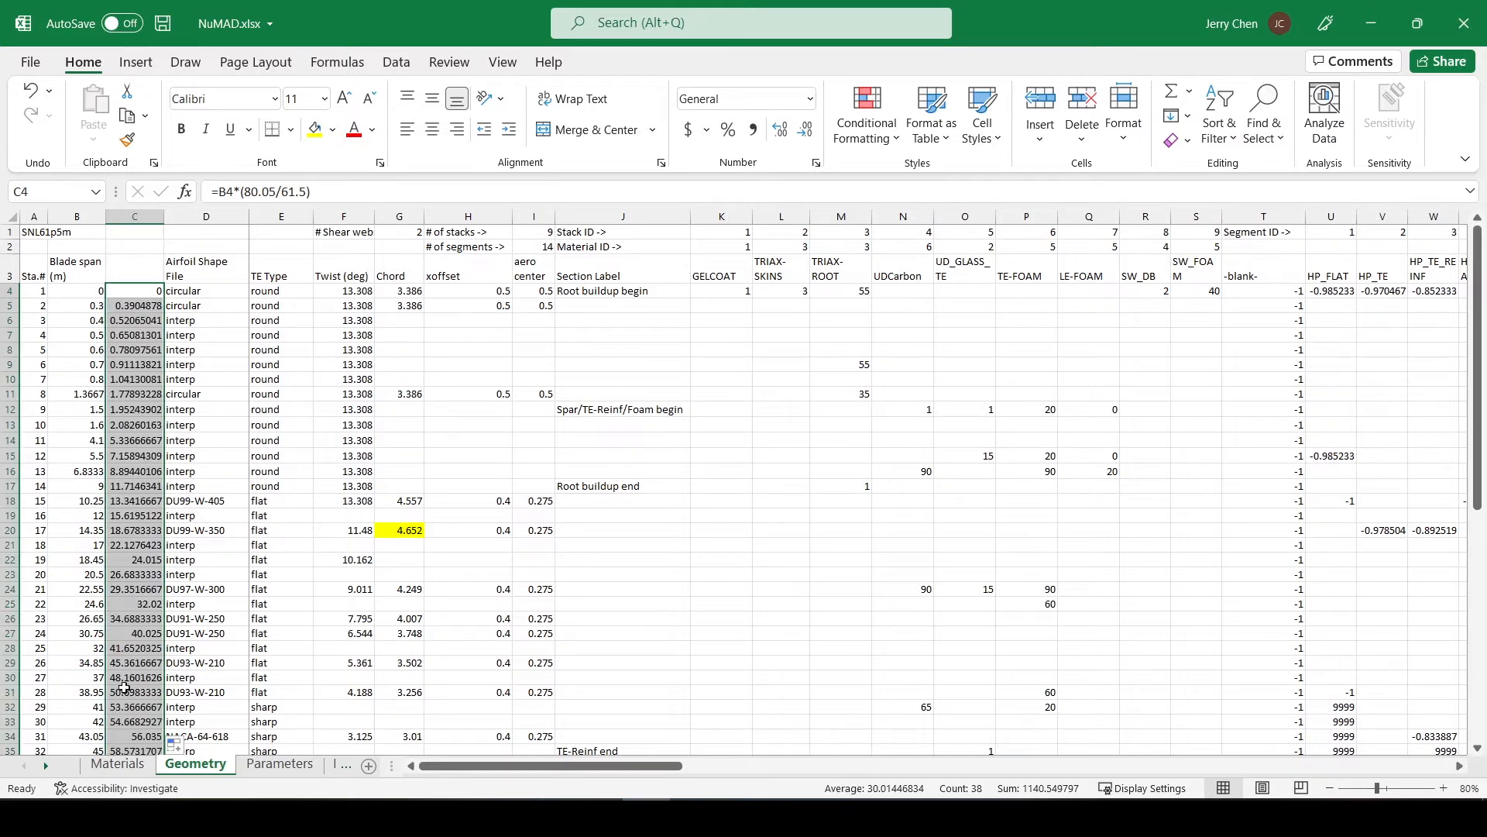
scroll(147, 662, down, 7)
scroll(147, 662, up, 7)
Step: Copy the scaled spans and paste them as values over the Blade span column, starting at B4
scroll(163, 485, down, 2)
key(ctrl+c)
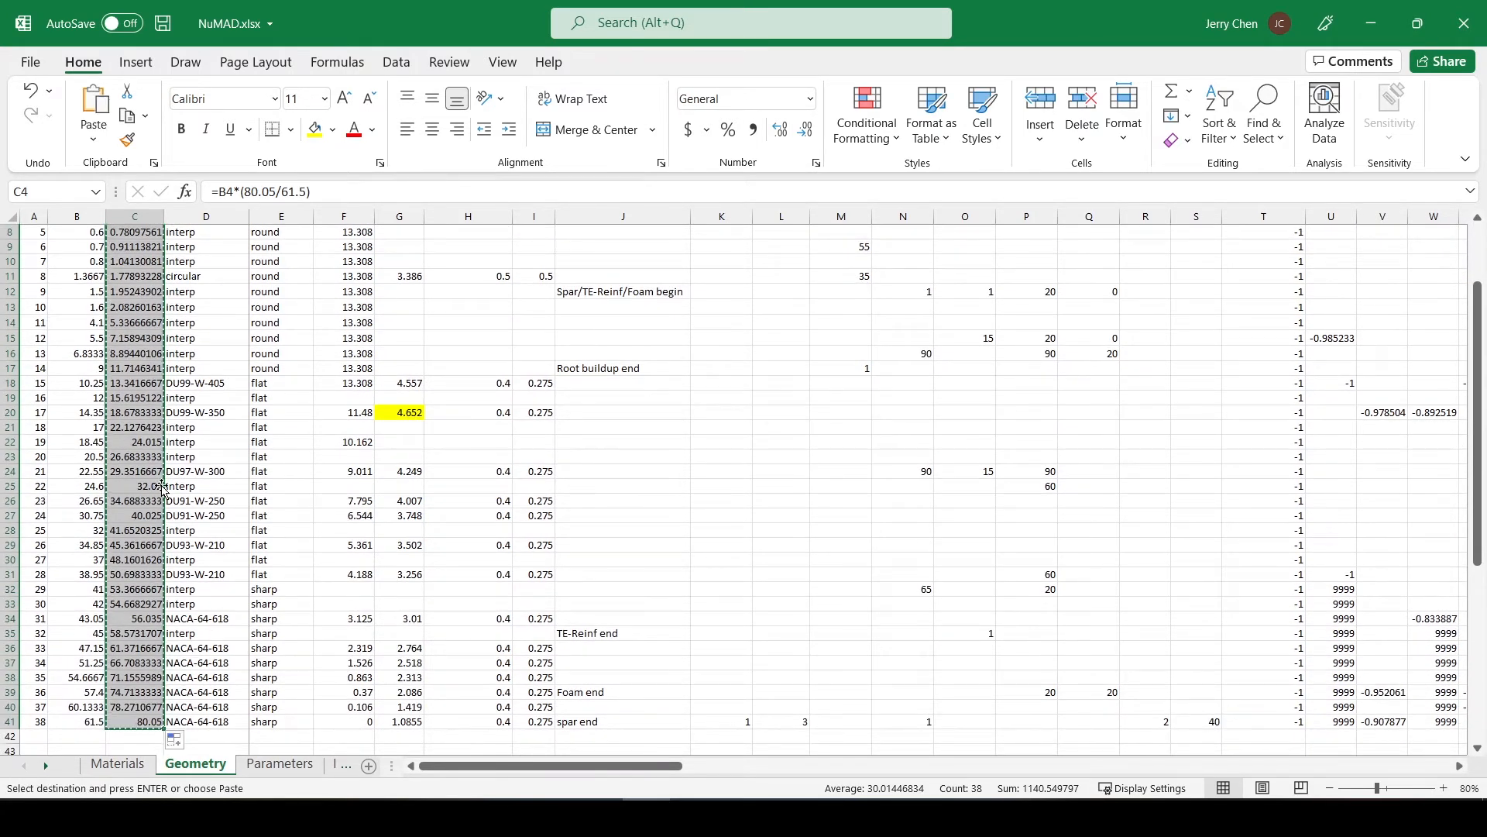
scroll(163, 485, up, 3)
click(90, 290)
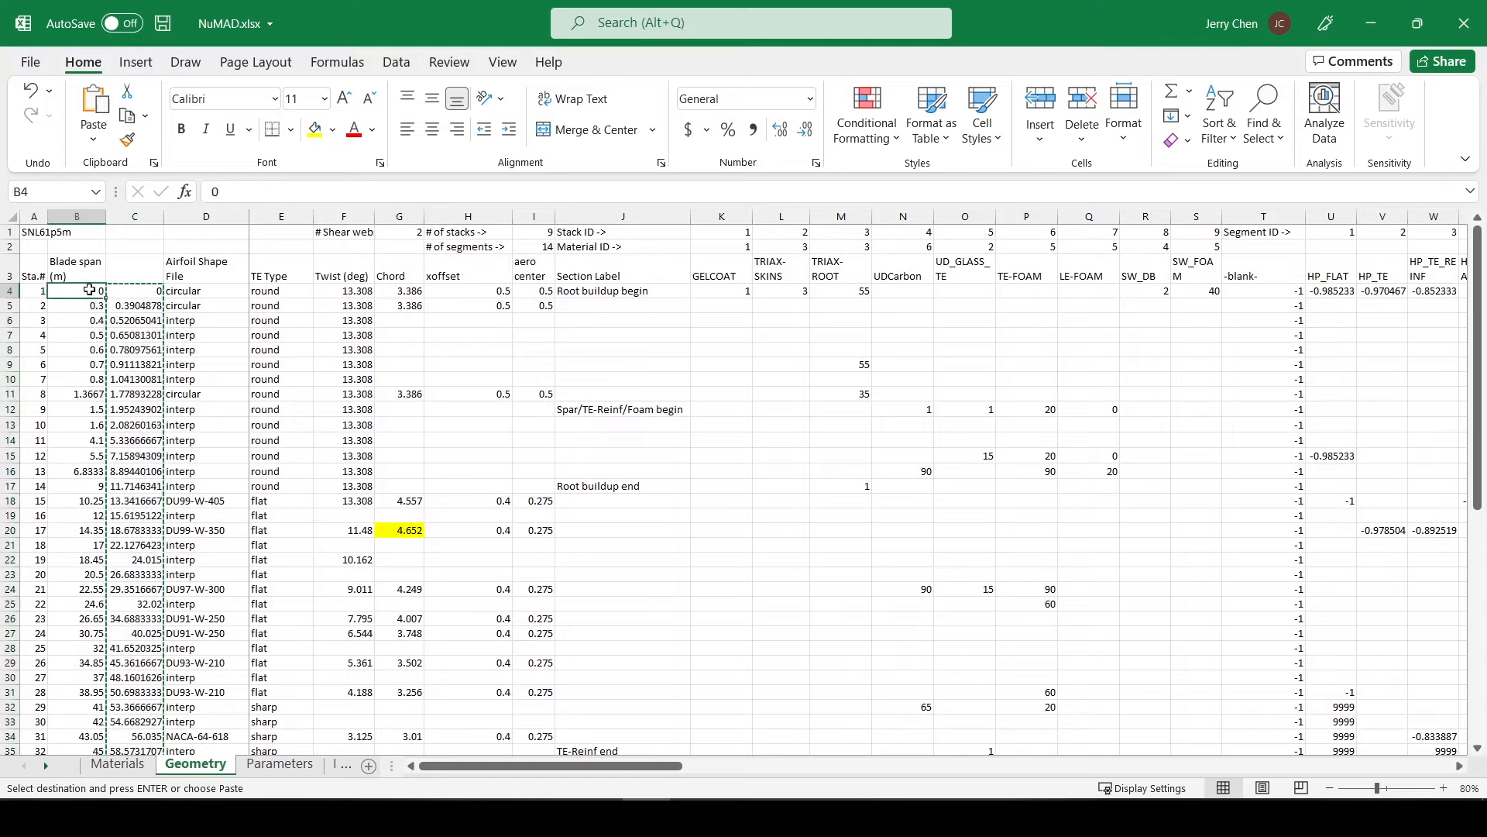
right_click(90, 290)
click(166, 343)
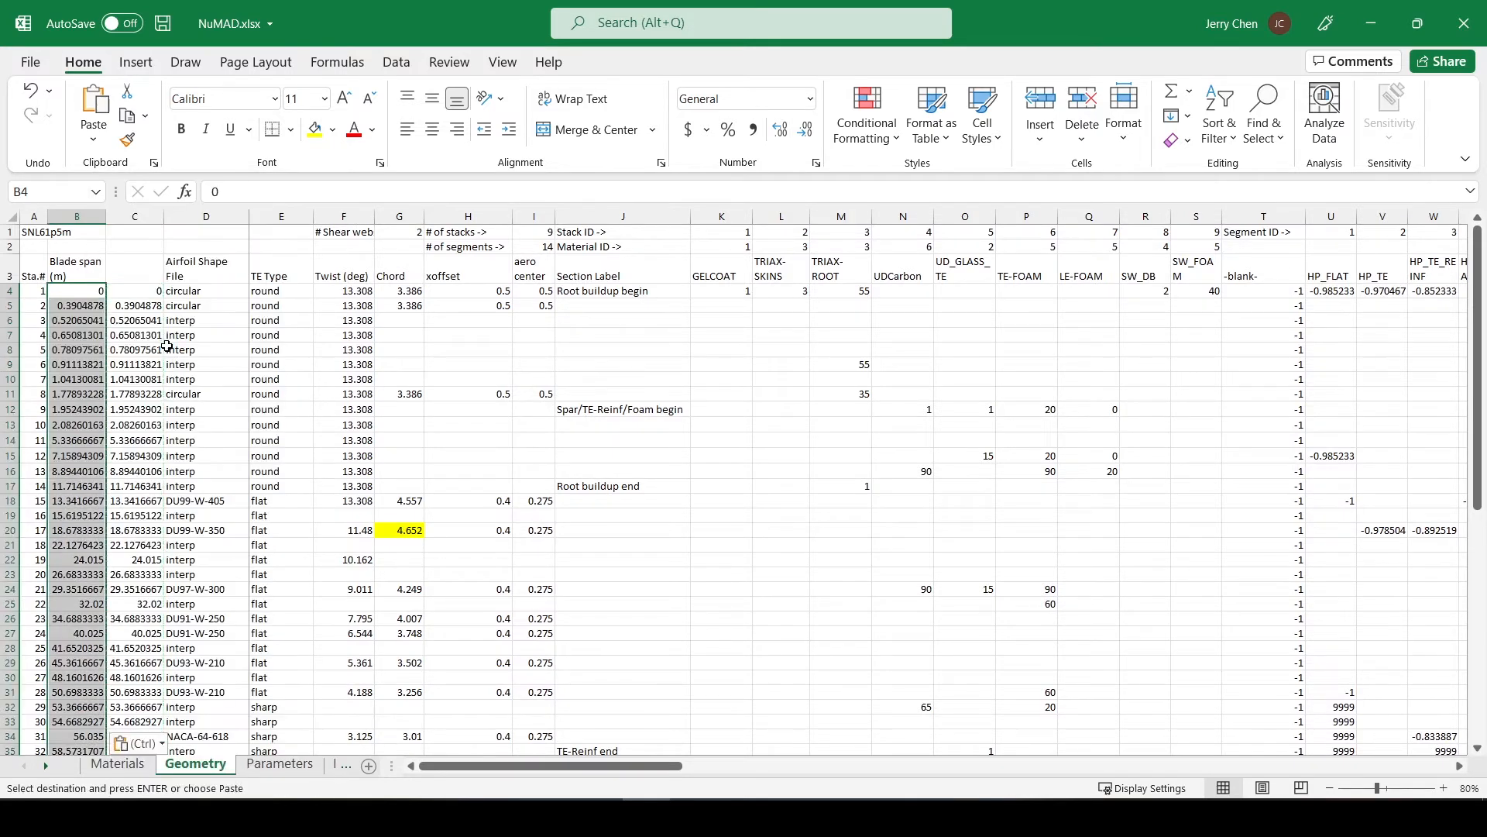
Step: Delete helper column C and check the scaled blade span values down to the last station
click(135, 305)
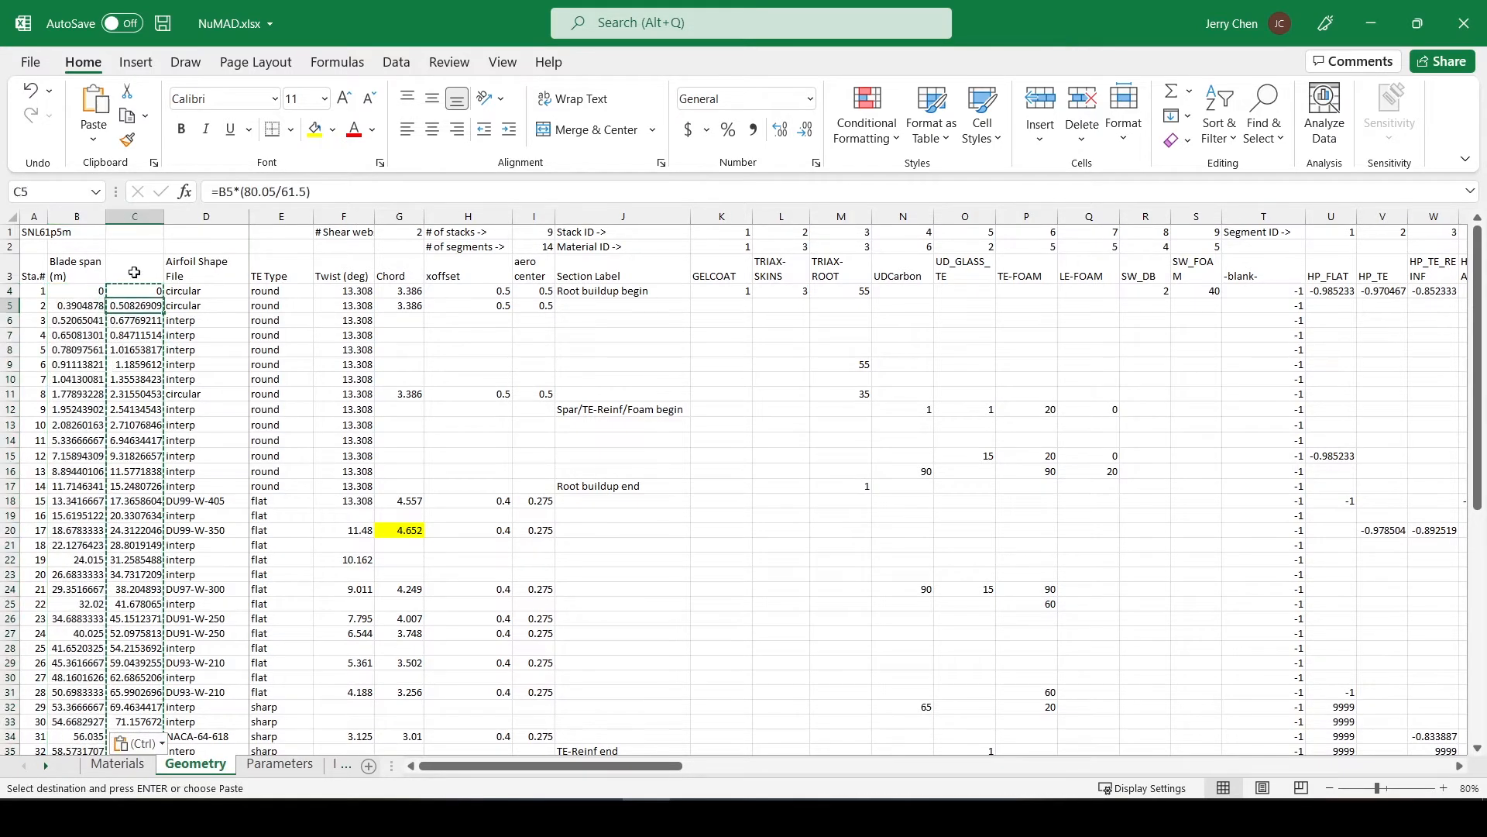
right_click(134, 217)
click(186, 409)
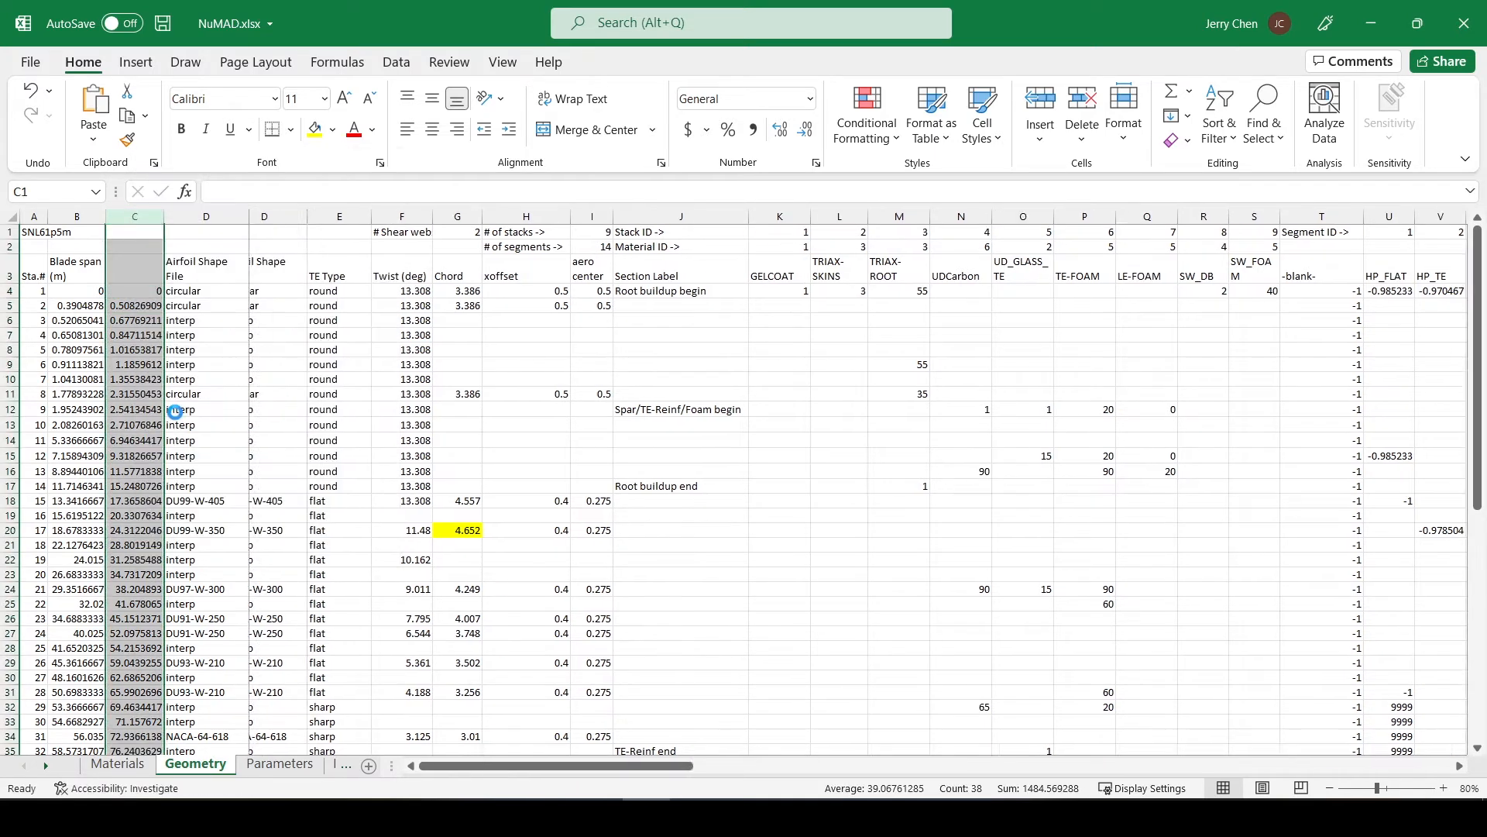
click(93, 290)
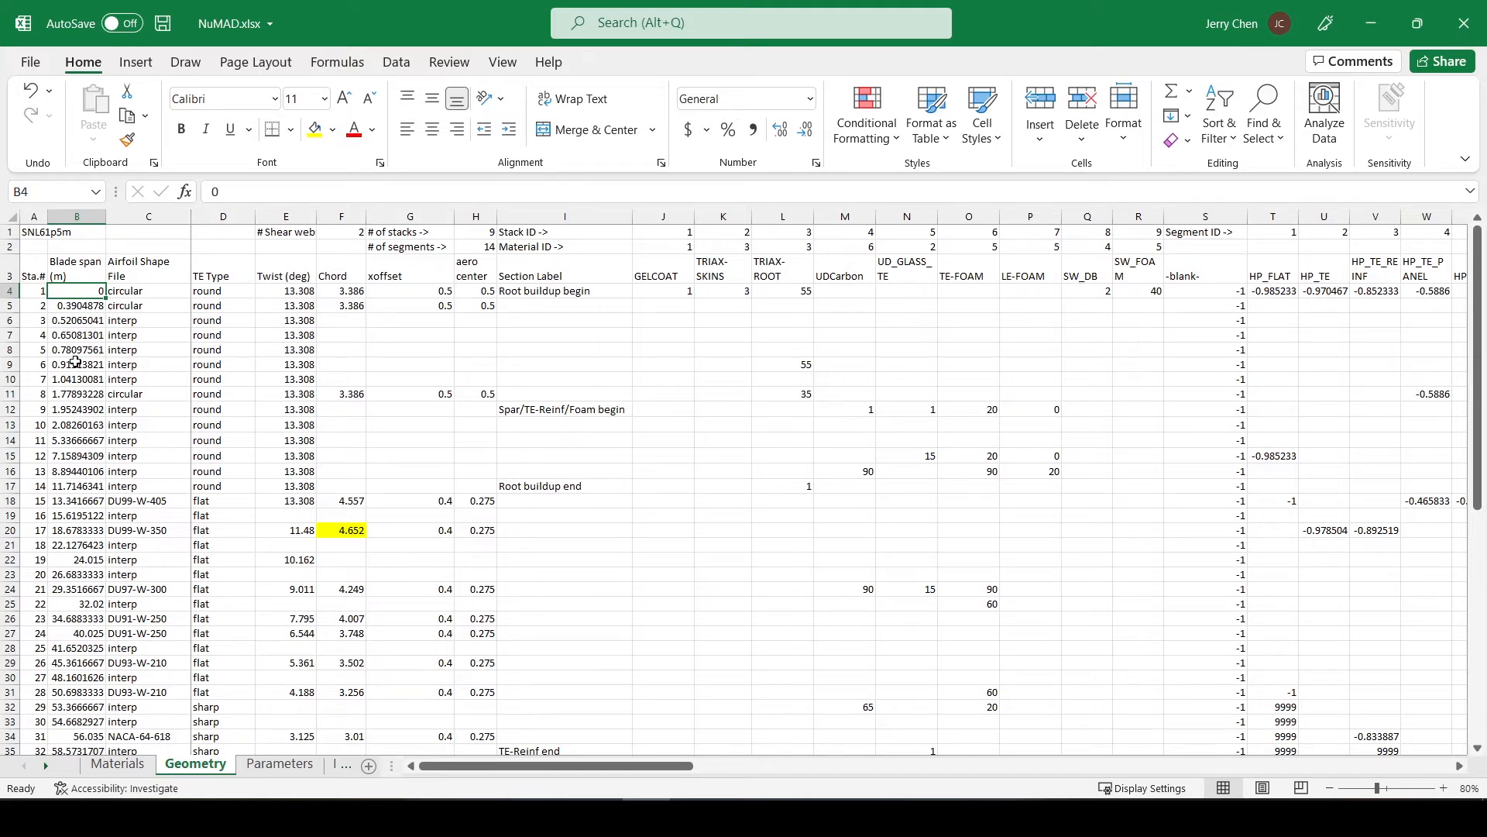
scroll(436, 441, down, 5)
scroll(436, 440, up, 5)
Step: Insert an empty helper column directly after the Chord column
click(341, 216)
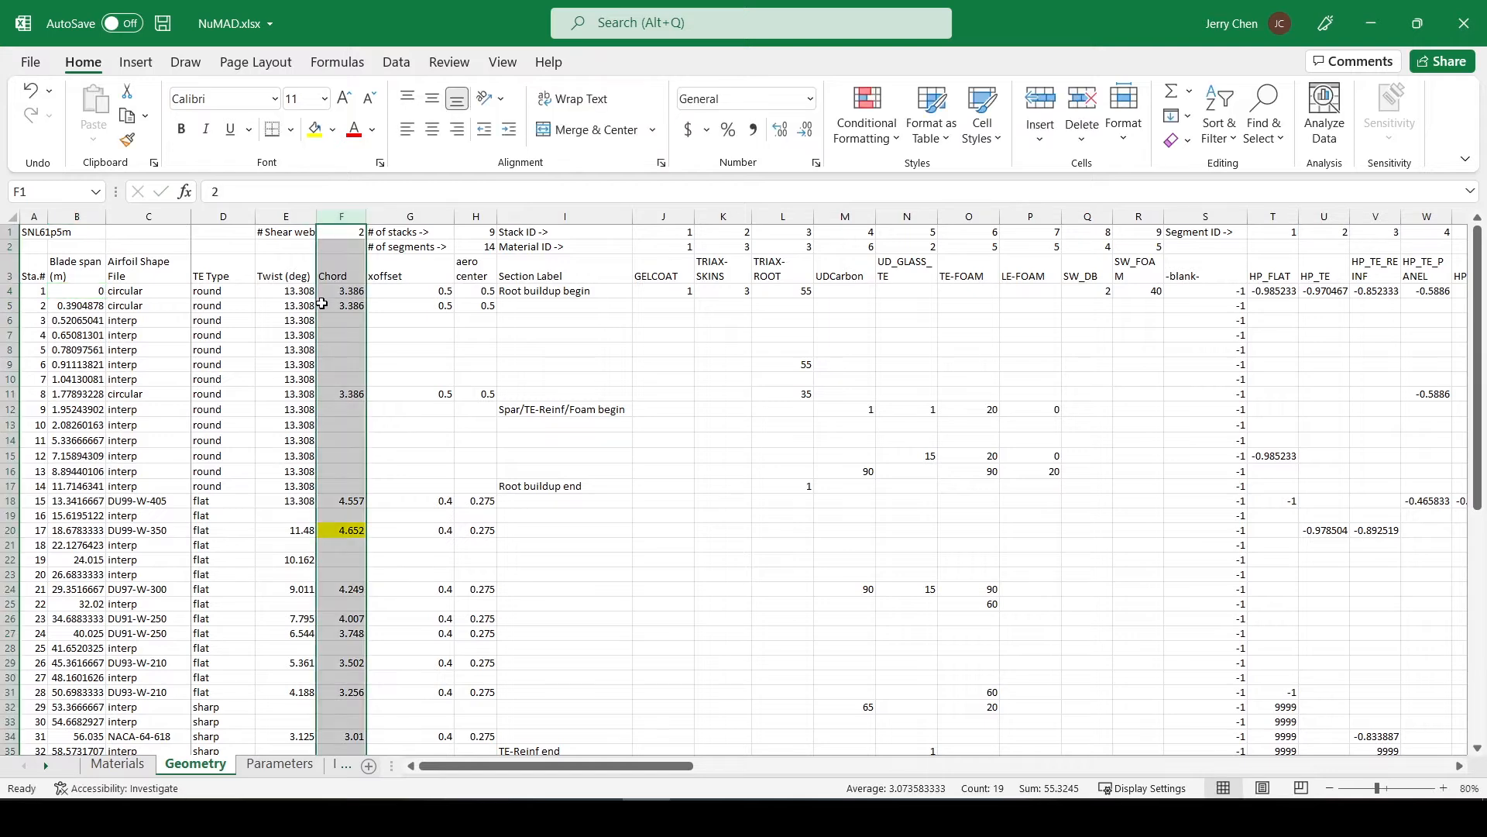
click(415, 215)
right_click(416, 215)
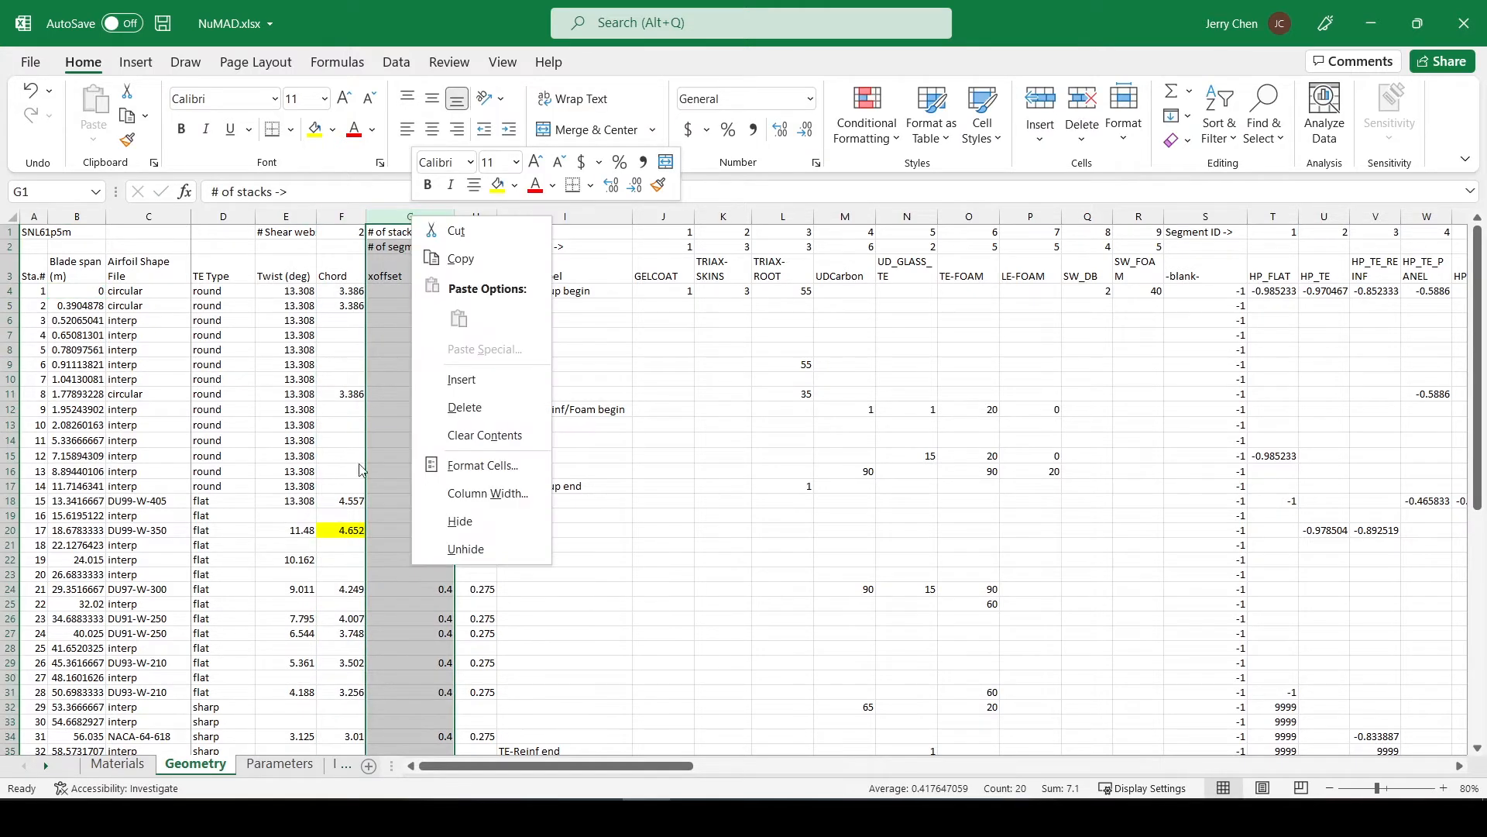
click(456, 377)
Step: Enter =F4*1.15*(80.05/61.5) in G4 and fill it down the helper column through station 38
click(391, 289)
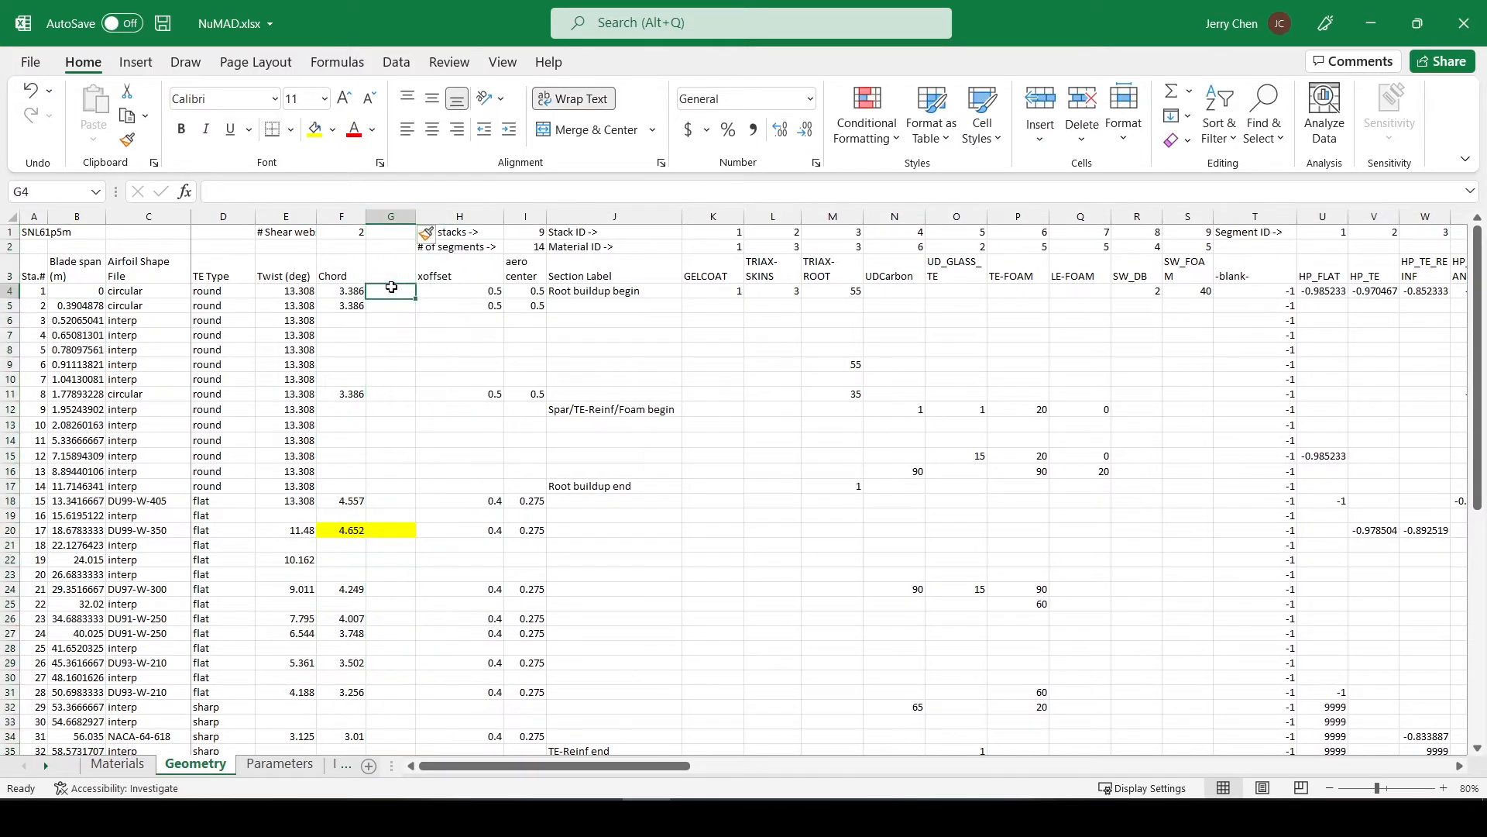
text(=)
key(Left)
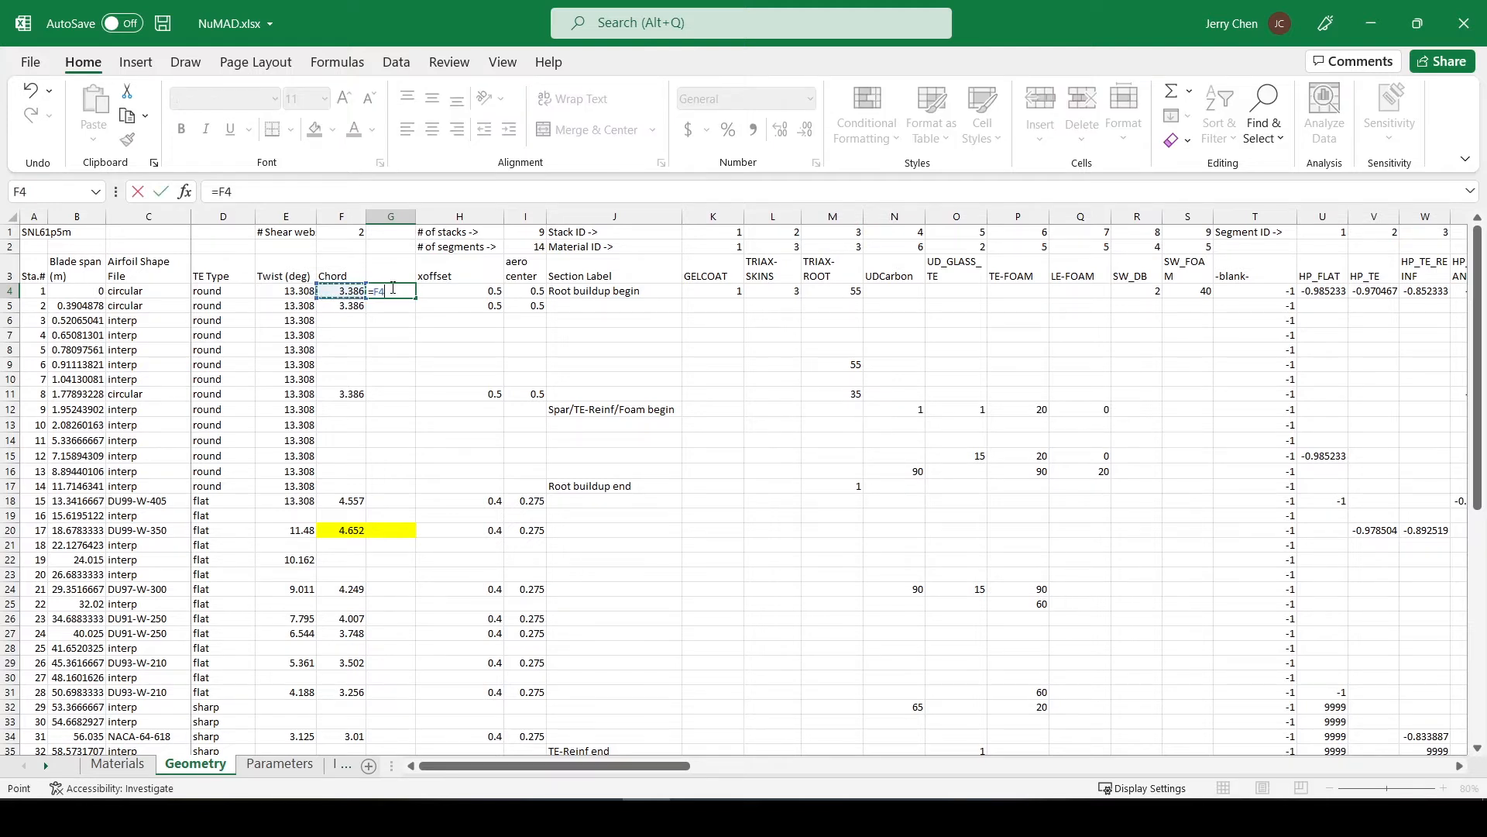
text(*)
text(1.15*()
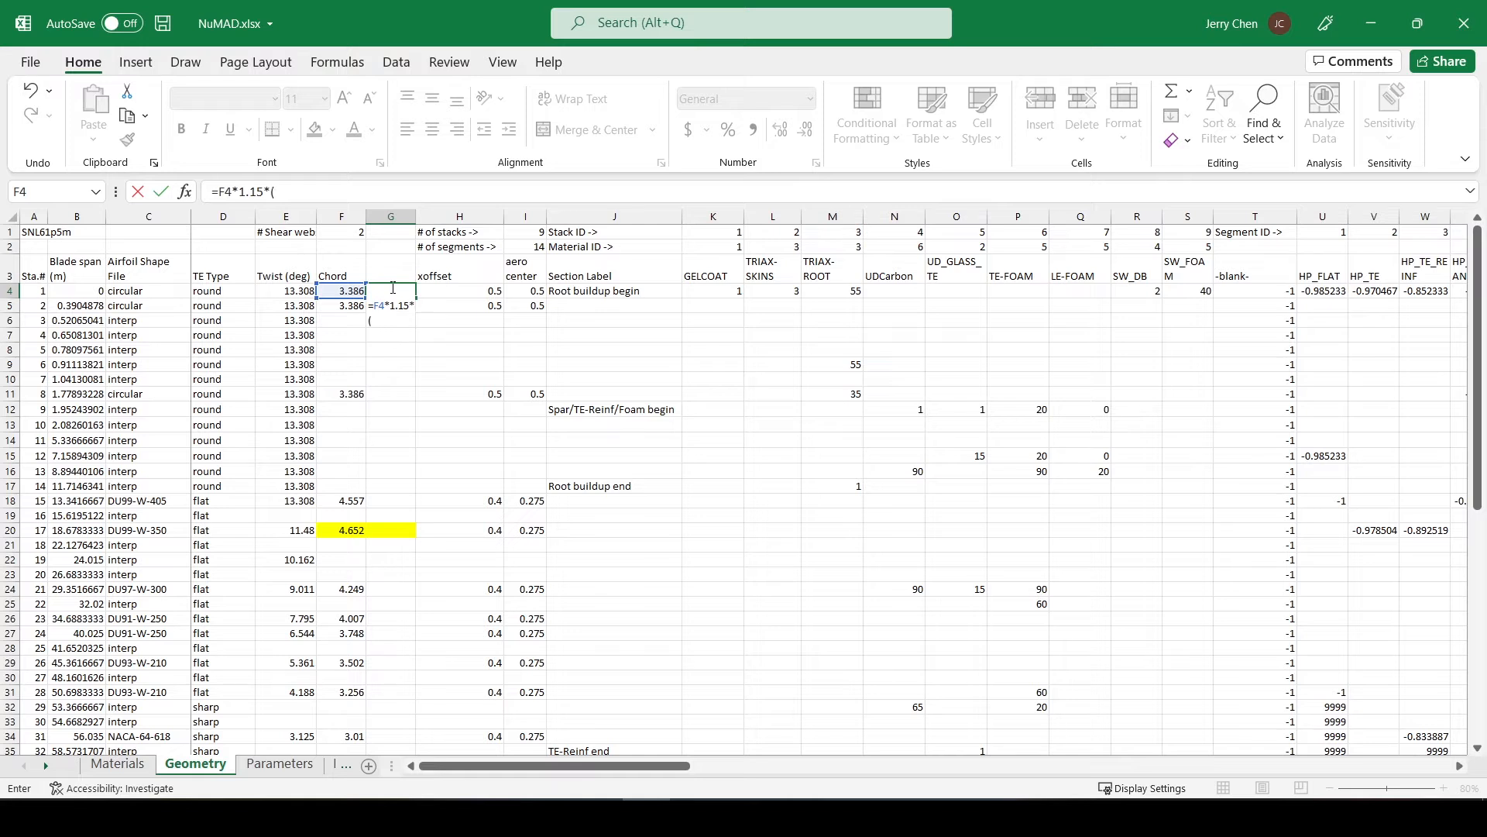
text(80.05/61.5))
key(ctrl+Return)
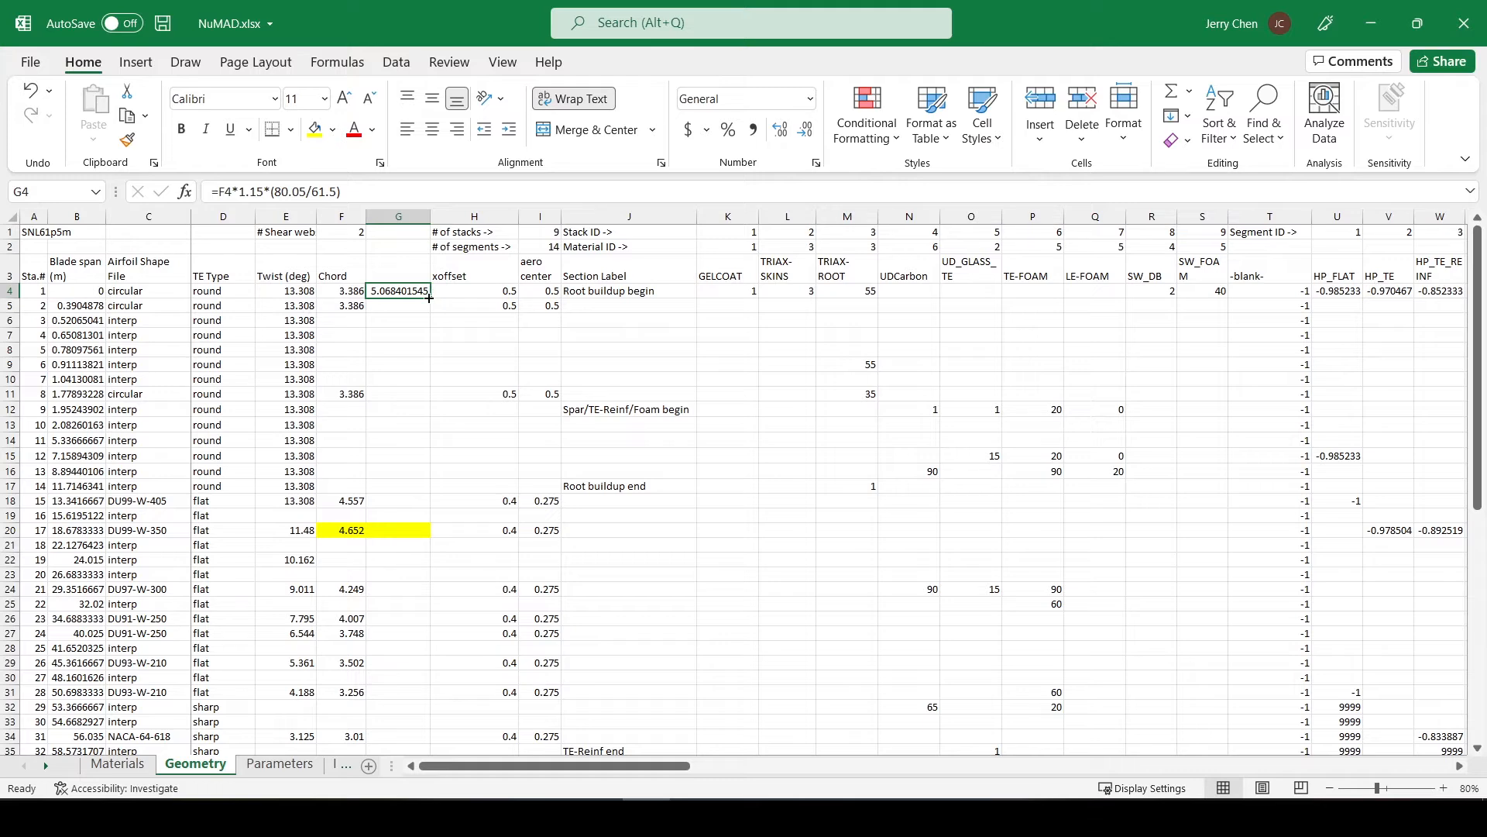
double_click(428, 298)
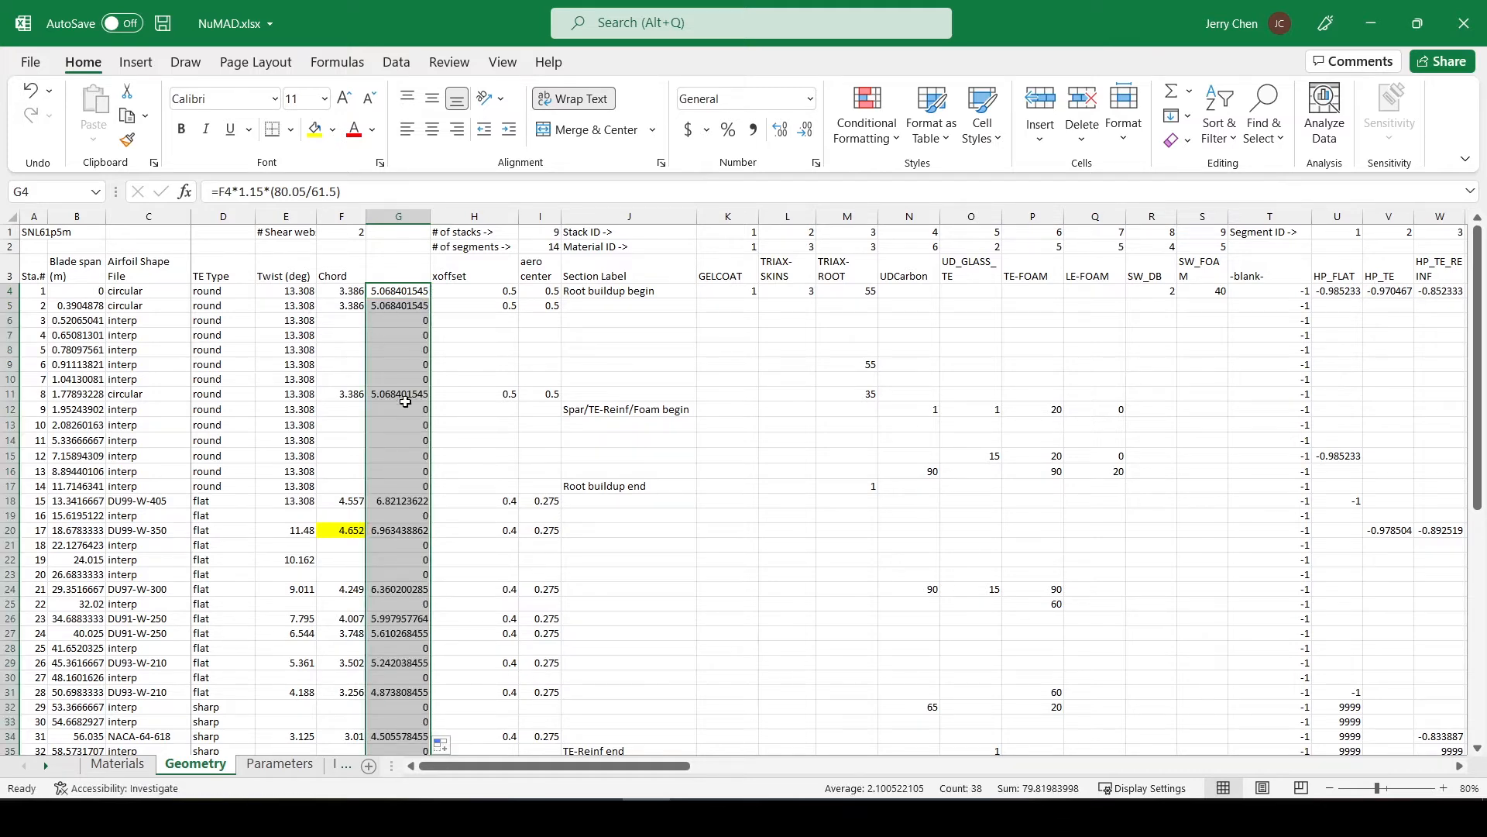
Step: Copy the scaled chords from G4 through station 38 and paste them as values over the Chord column, starting at F4
click(399, 292)
scroll(418, 468, down, 5)
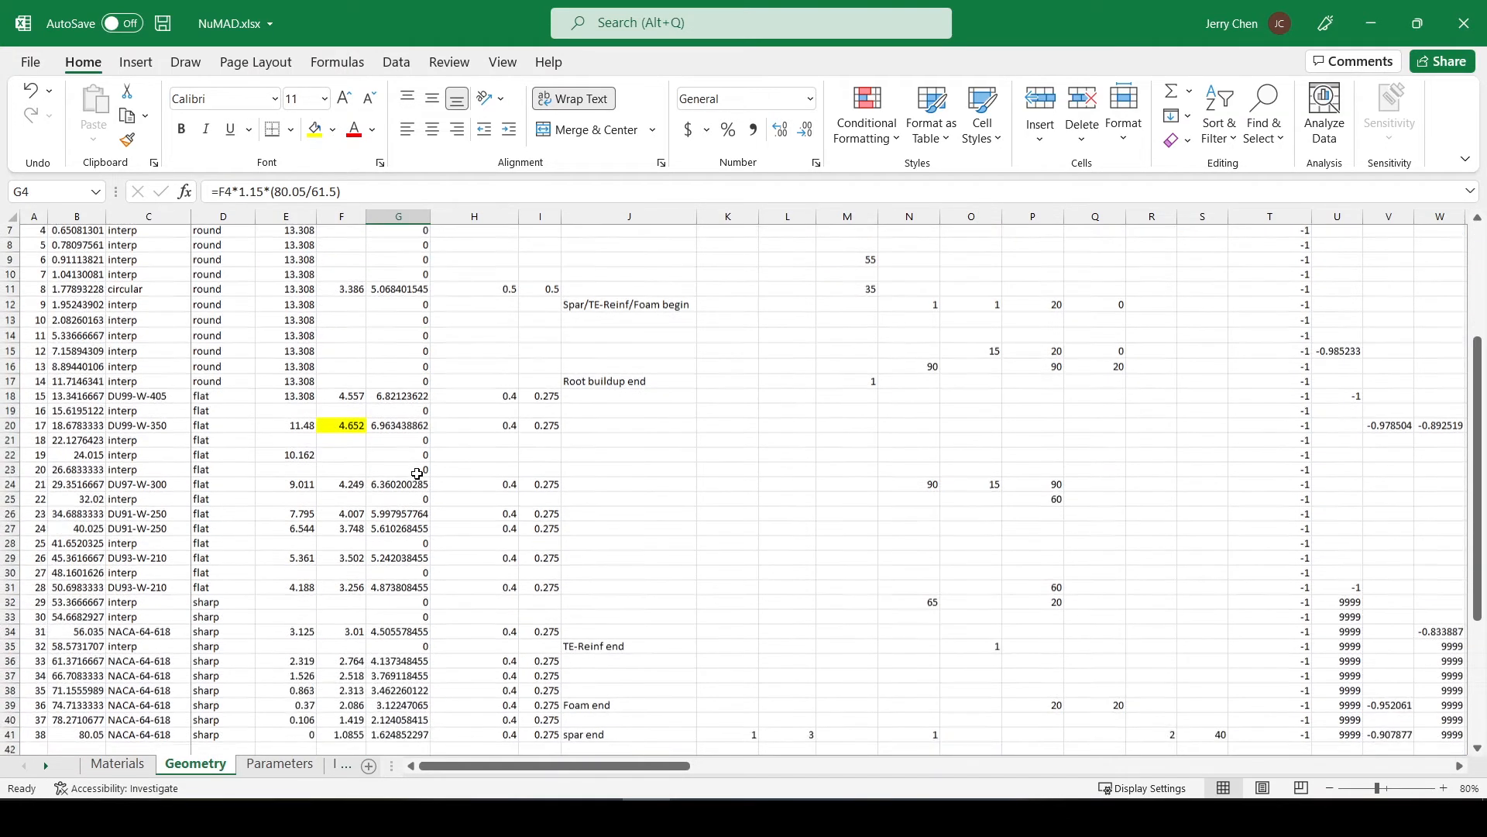
shift+click(403, 616)
key(ctrl+c)
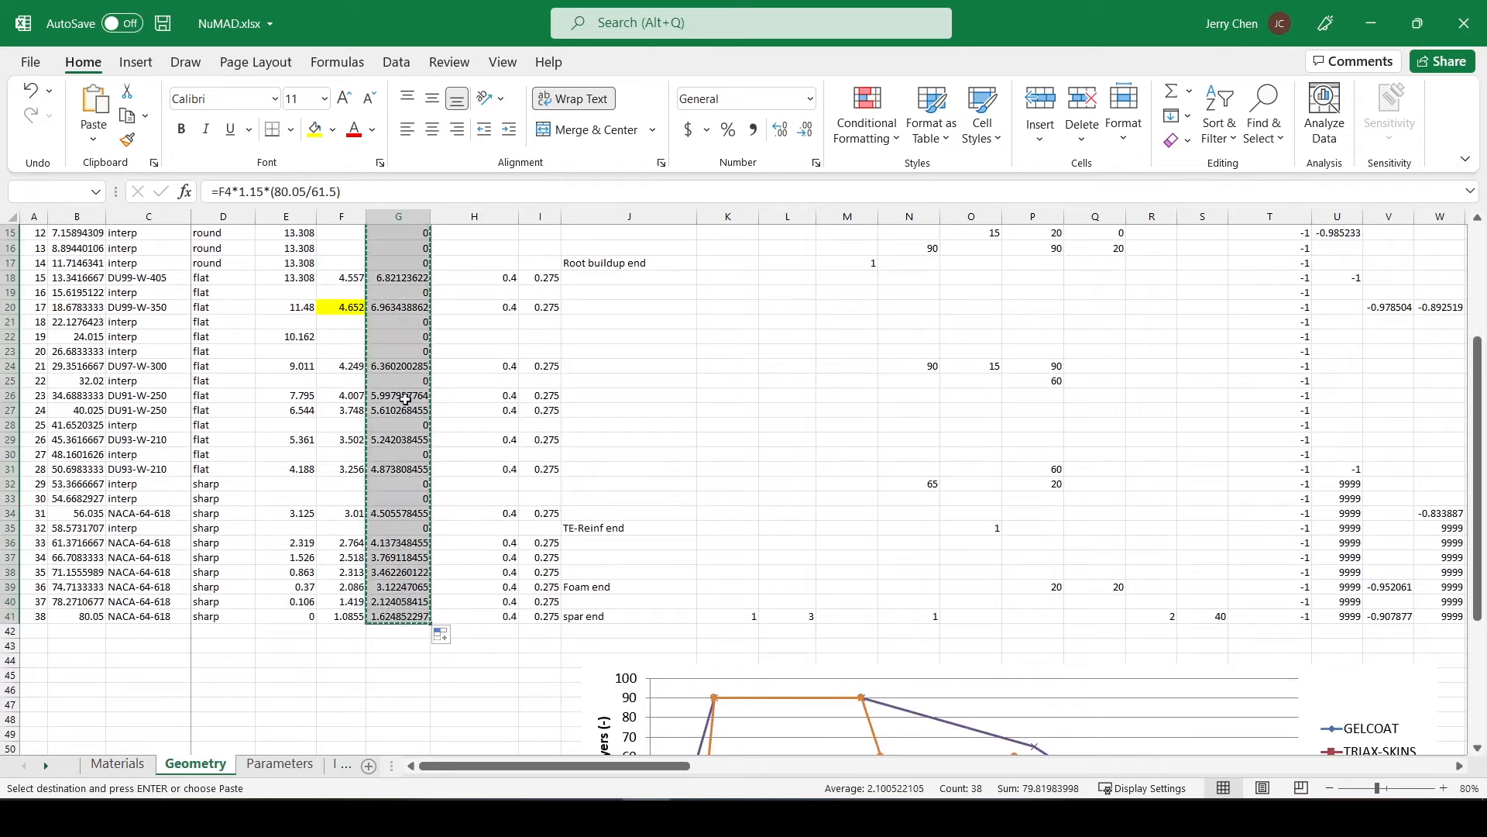
scroll(405, 399, up, 2)
scroll(405, 399, up, 2)
click(348, 292)
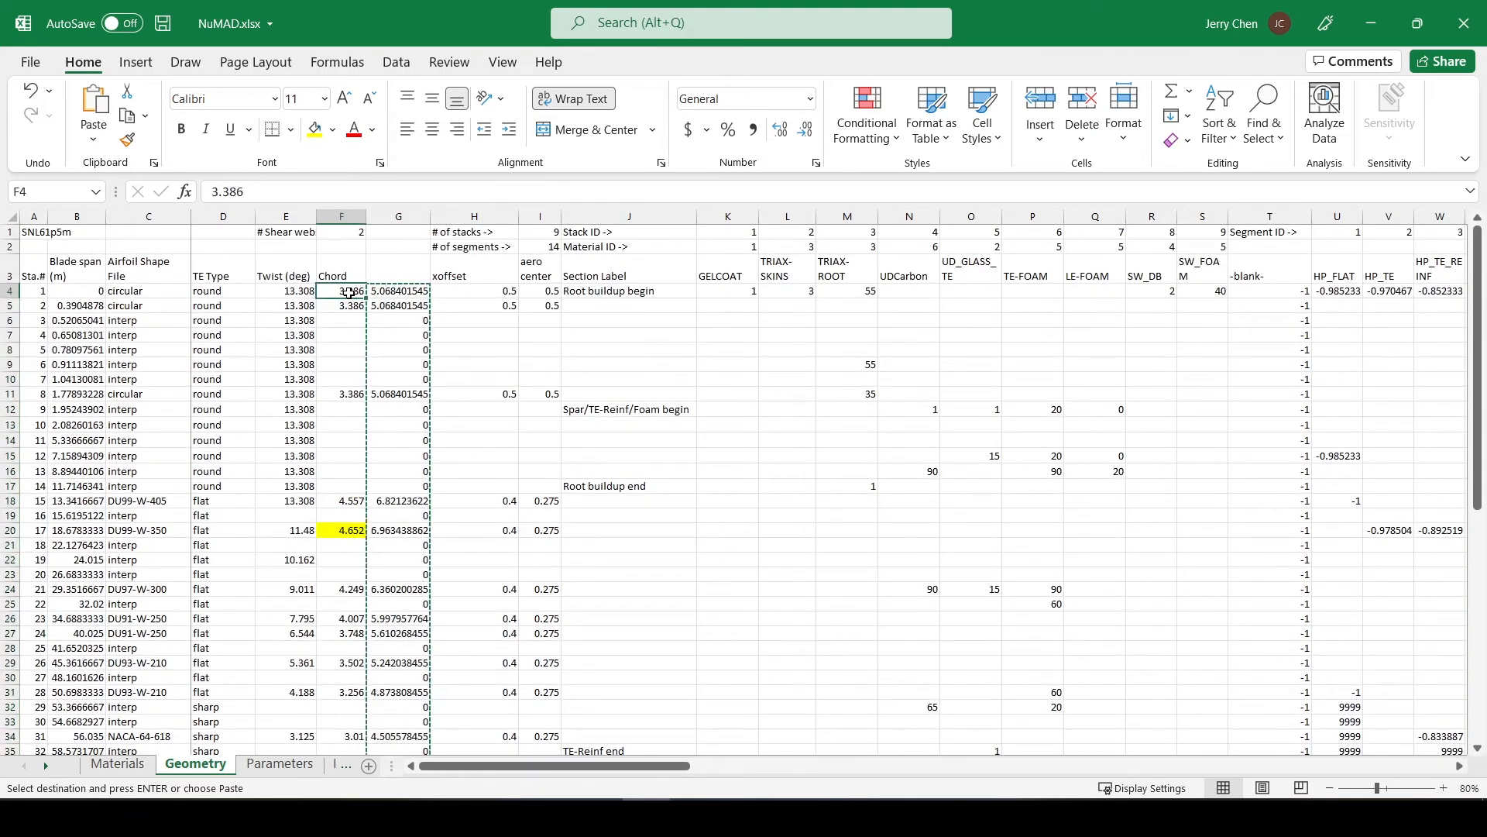
right_click(350, 294)
click(426, 343)
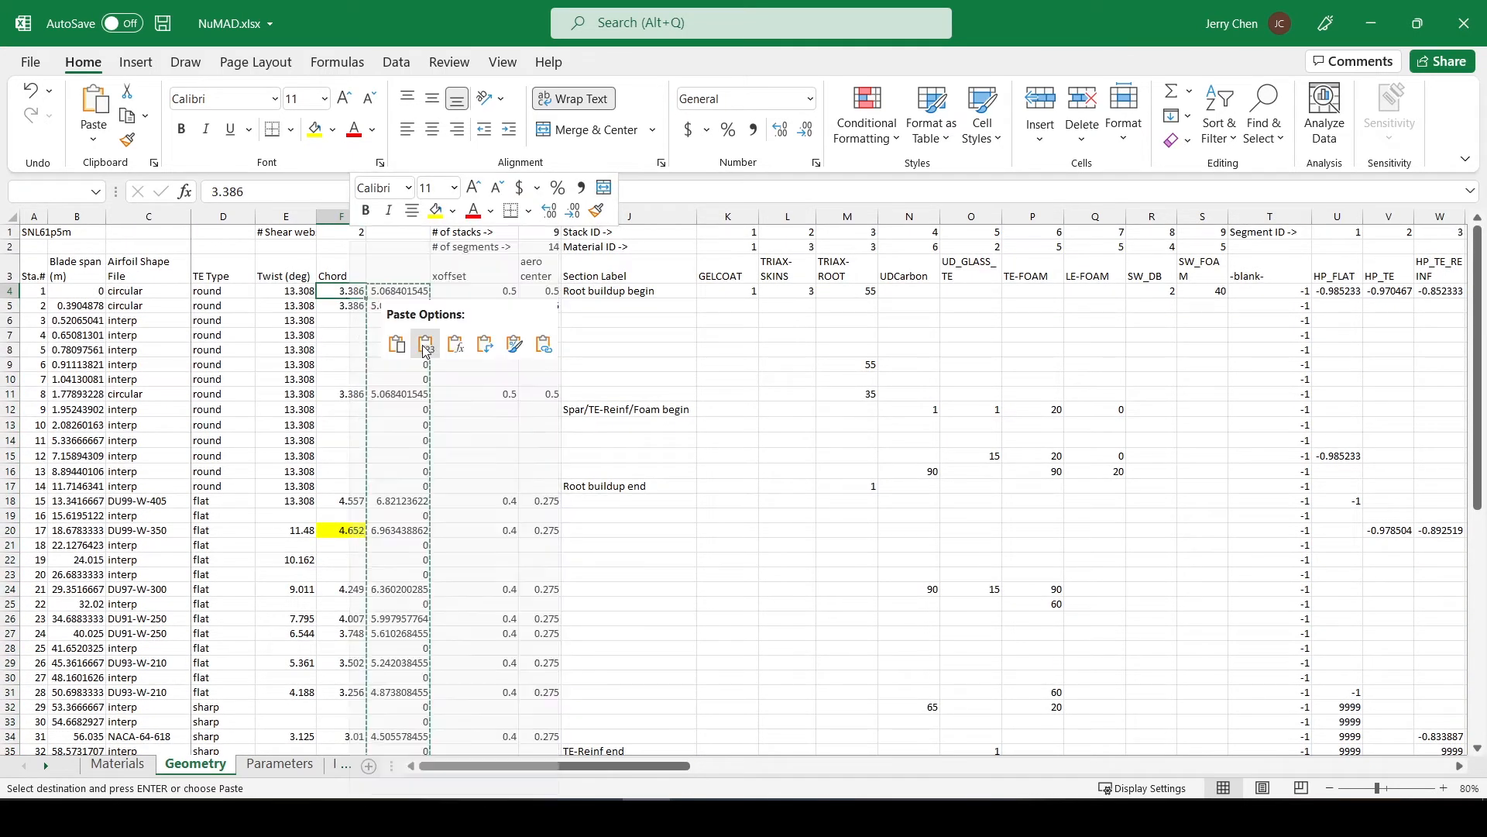
key(Down)
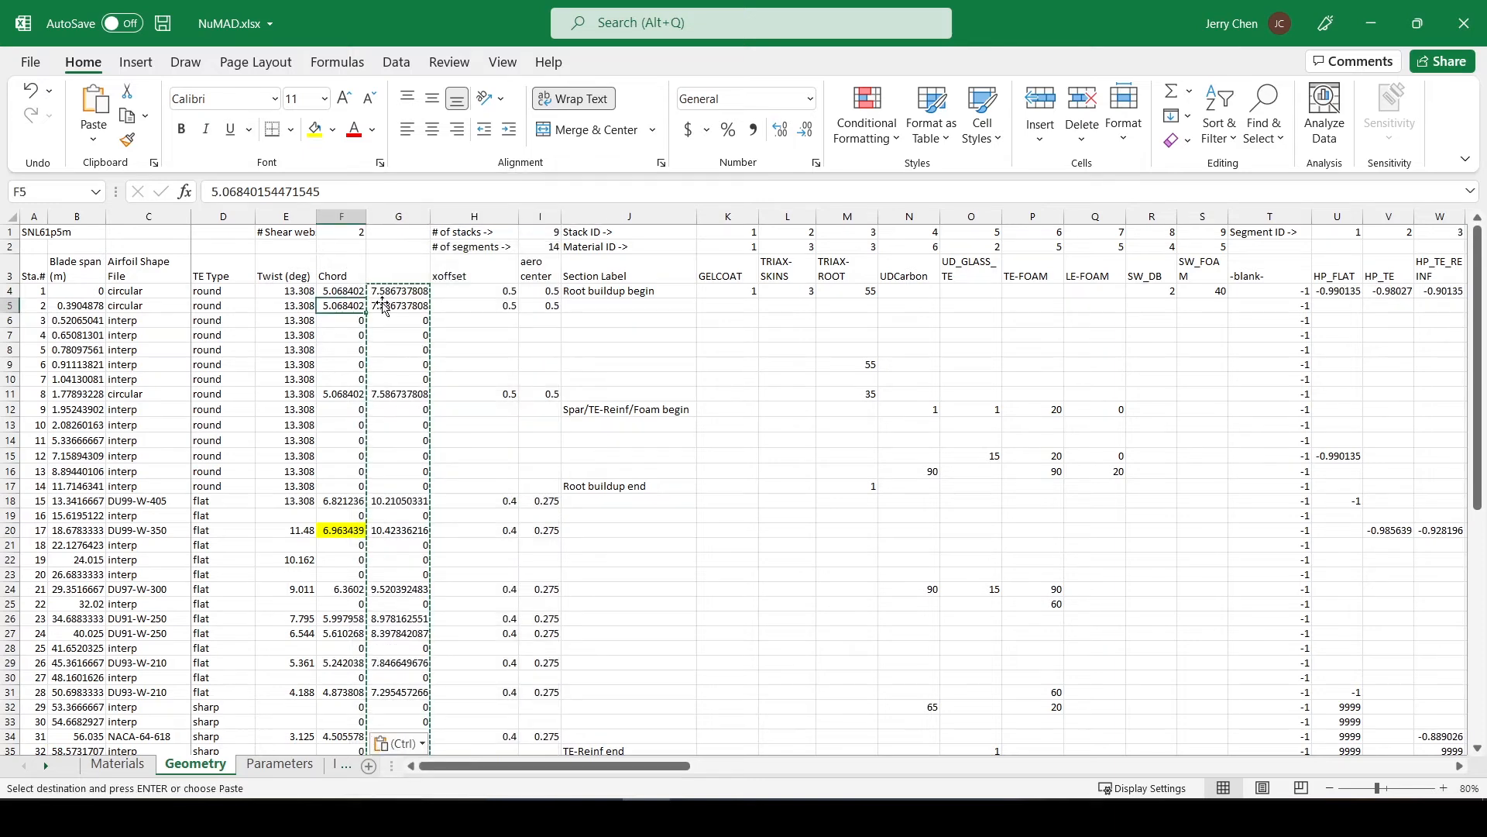
Step: Delete helper column G and check the scaled chord values down to the last station
right_click(401, 217)
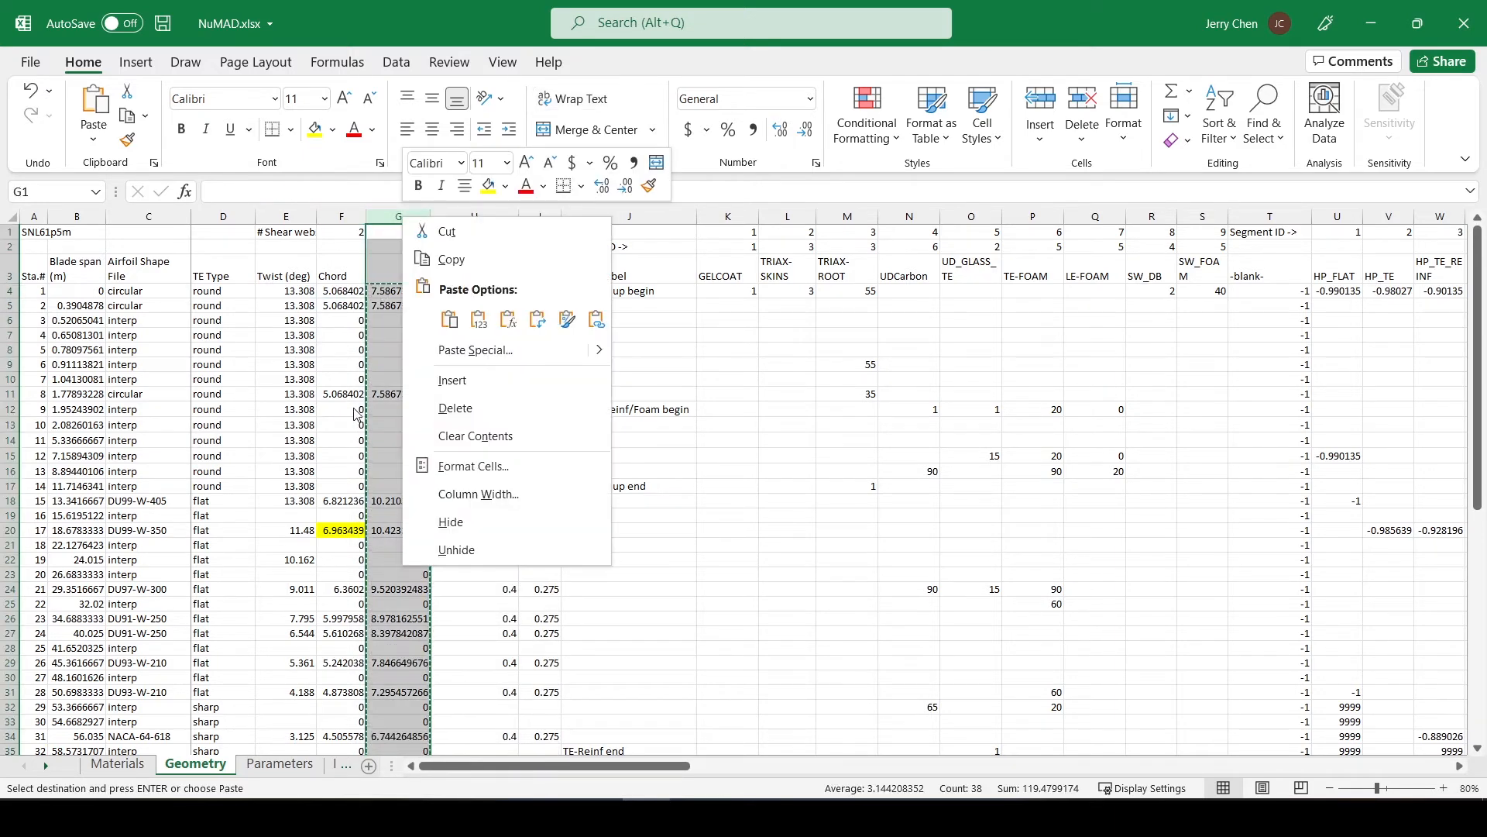
click(455, 408)
click(341, 320)
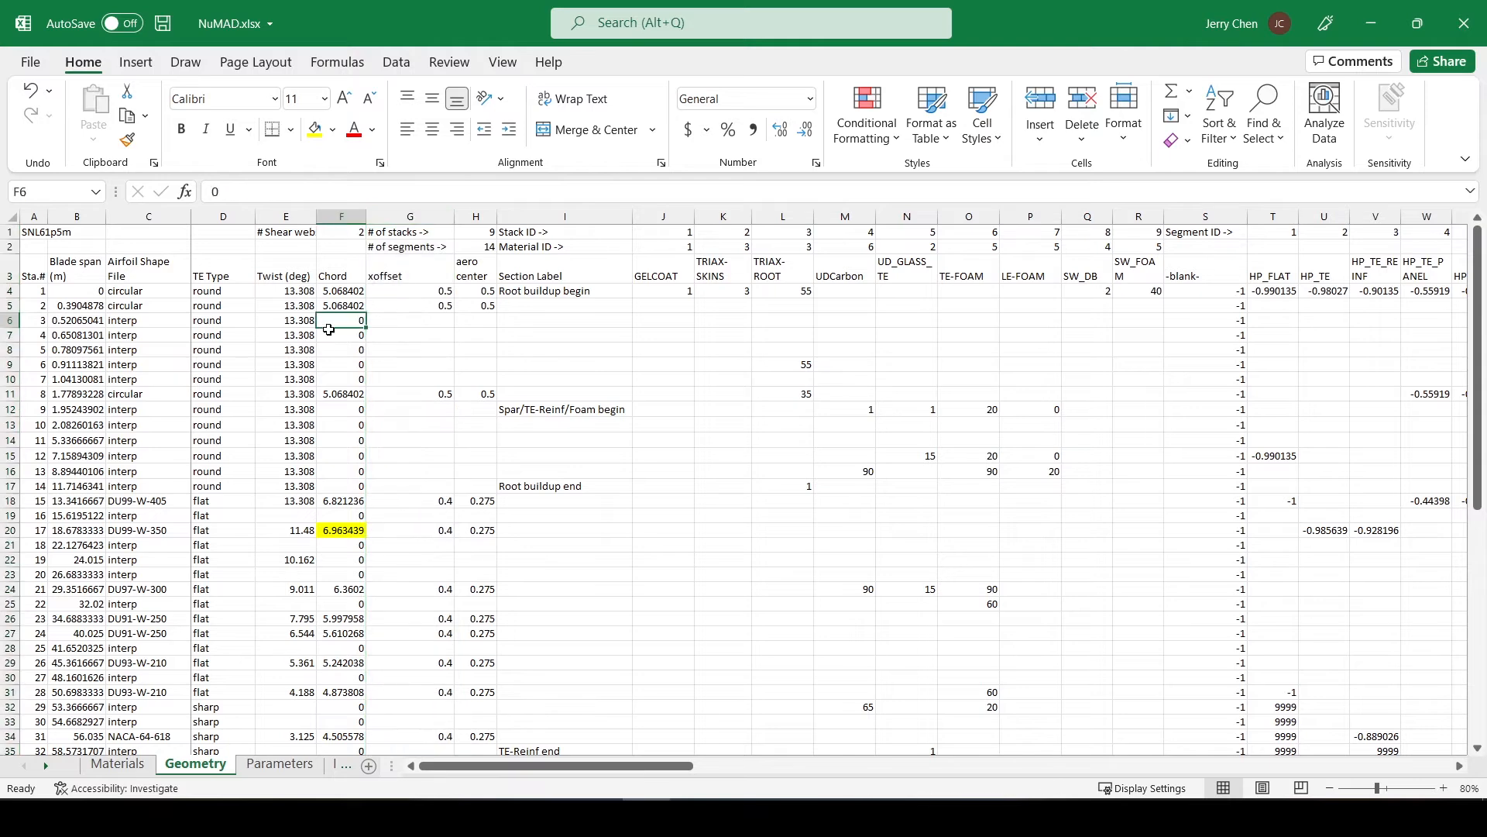
scroll(340, 465, down, 7)
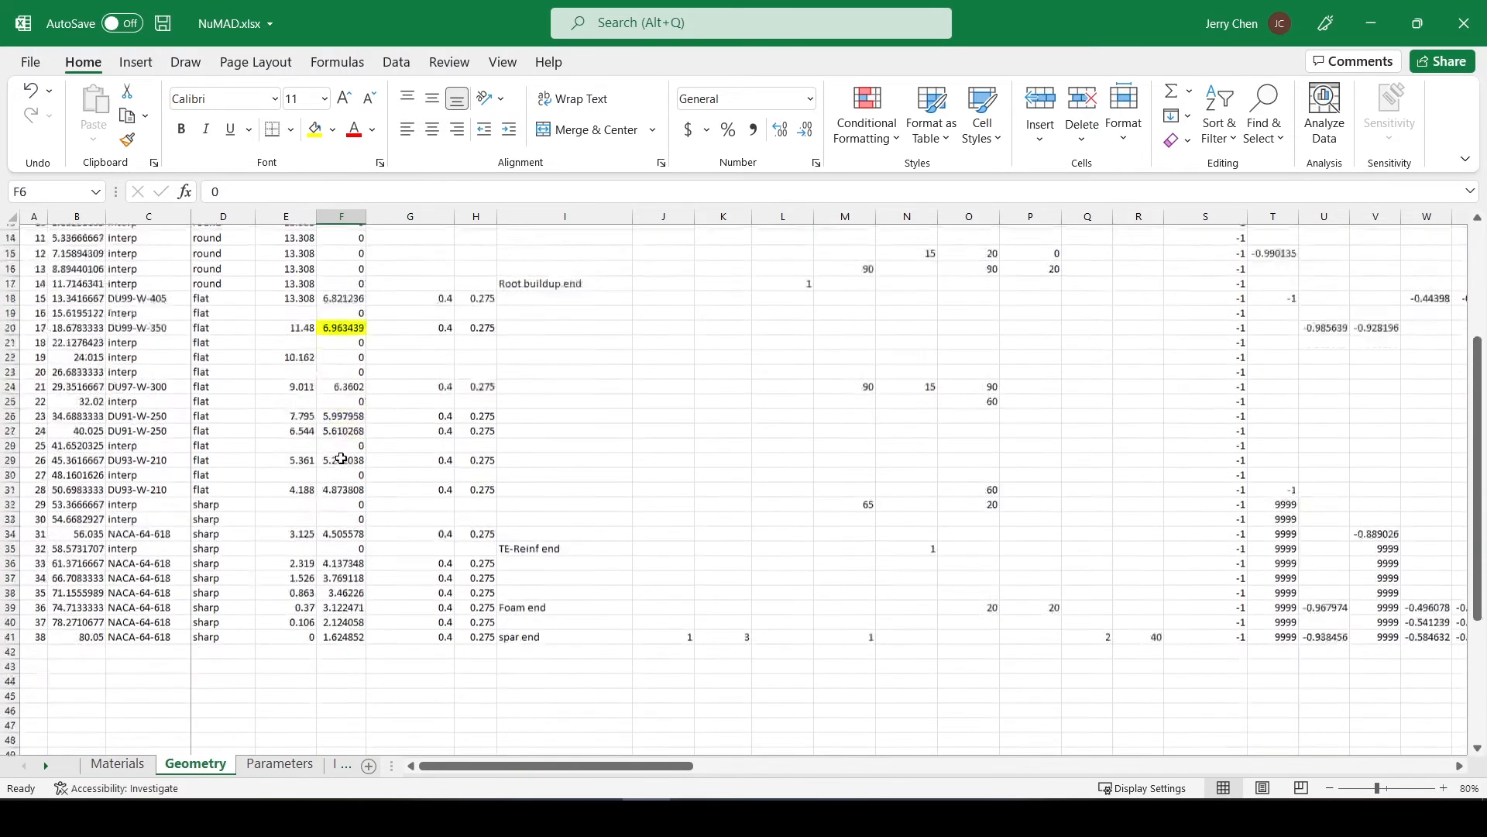
scroll(342, 503, up, 7)
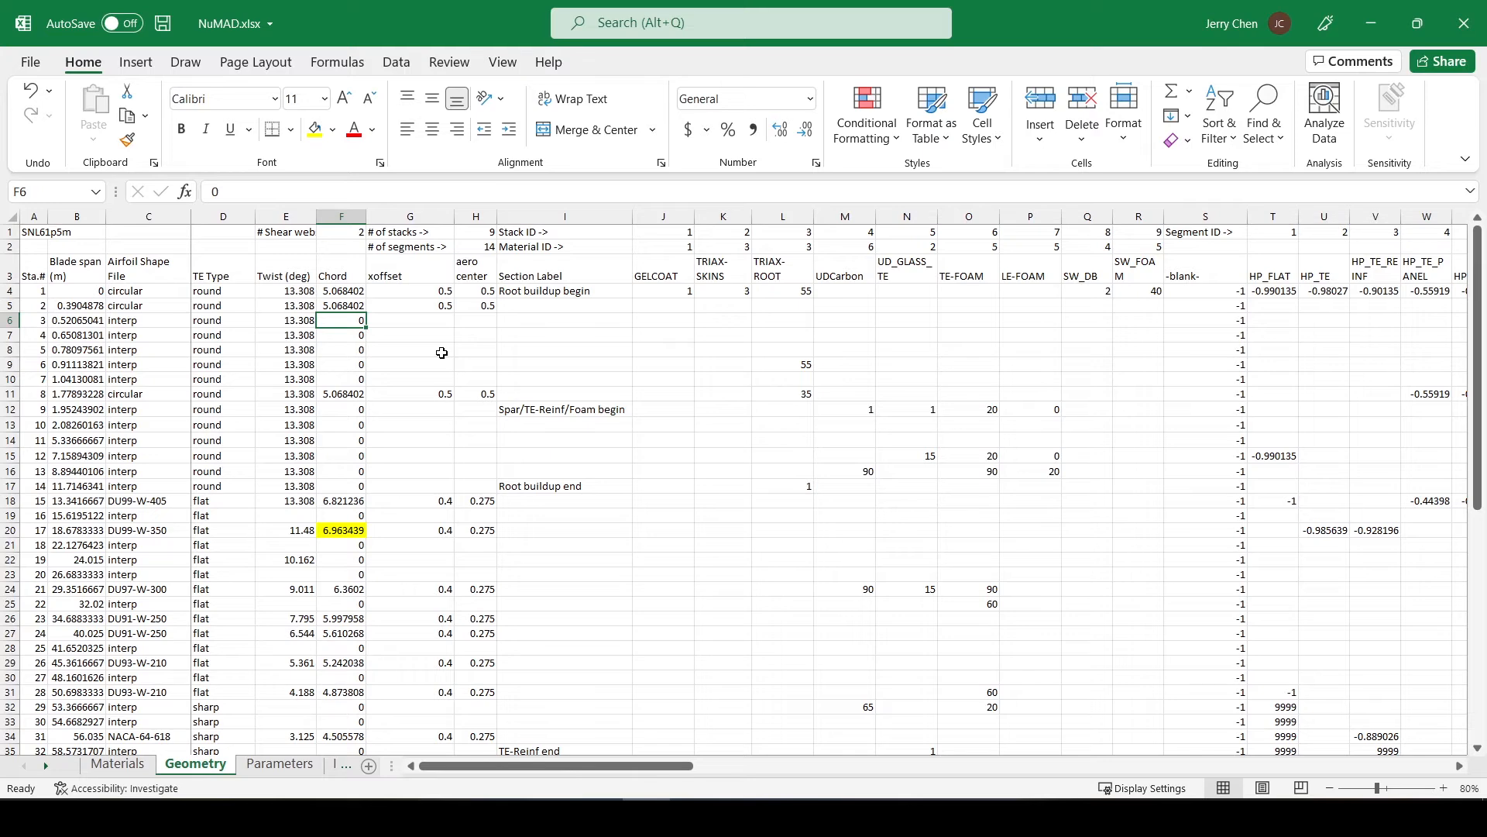
Step: Clear the zero values from the Chord column at all interp stations, leaving those cells empty
key(Delete)
key(Down)
key(Delete)
key(Down)
key(Delete)
key(Down)
key(Delete)
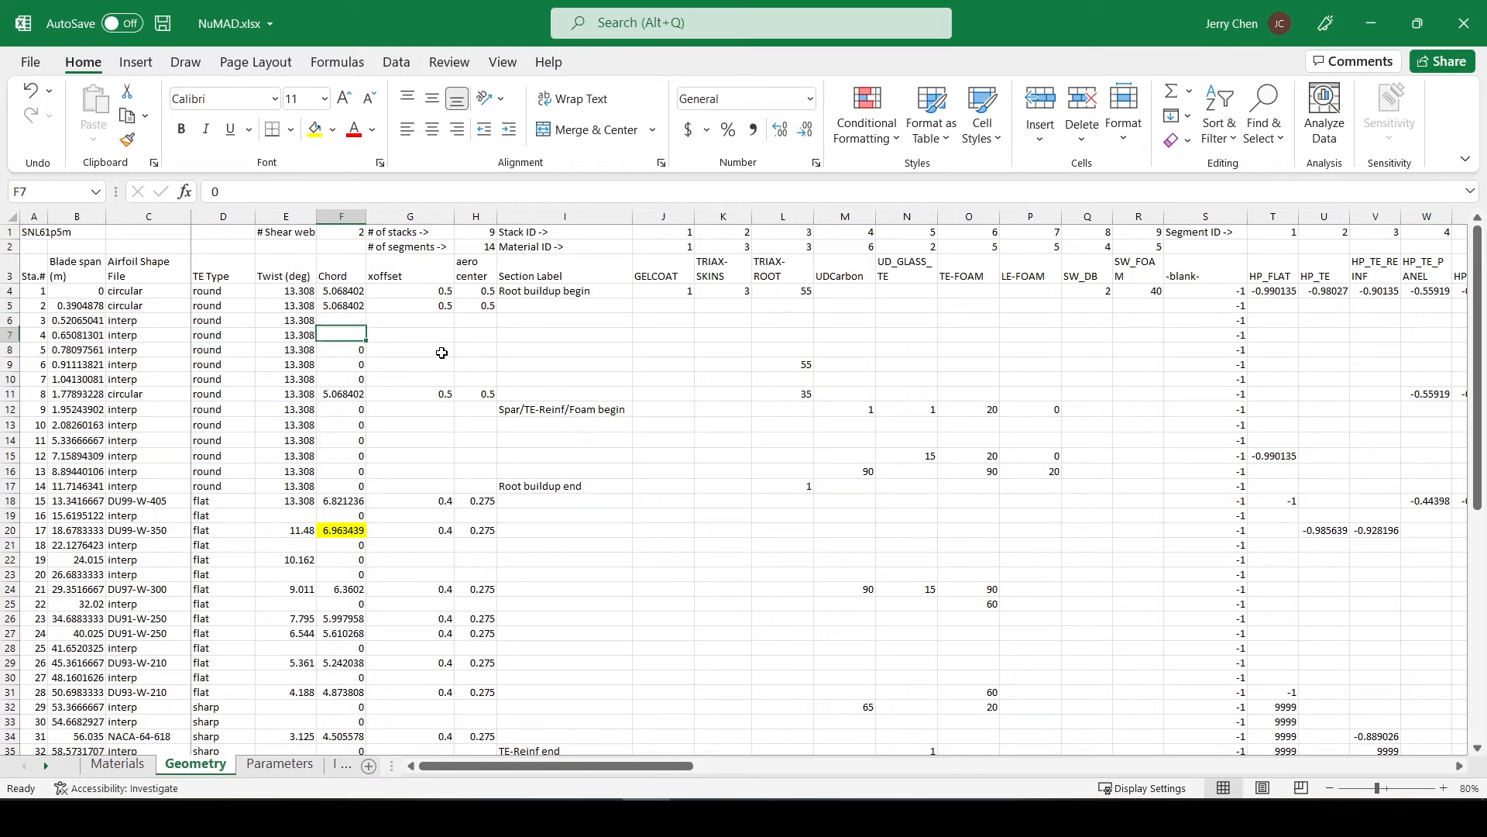
key(Down)
key(Down)
key(Down)
key(Down)
key(Down)
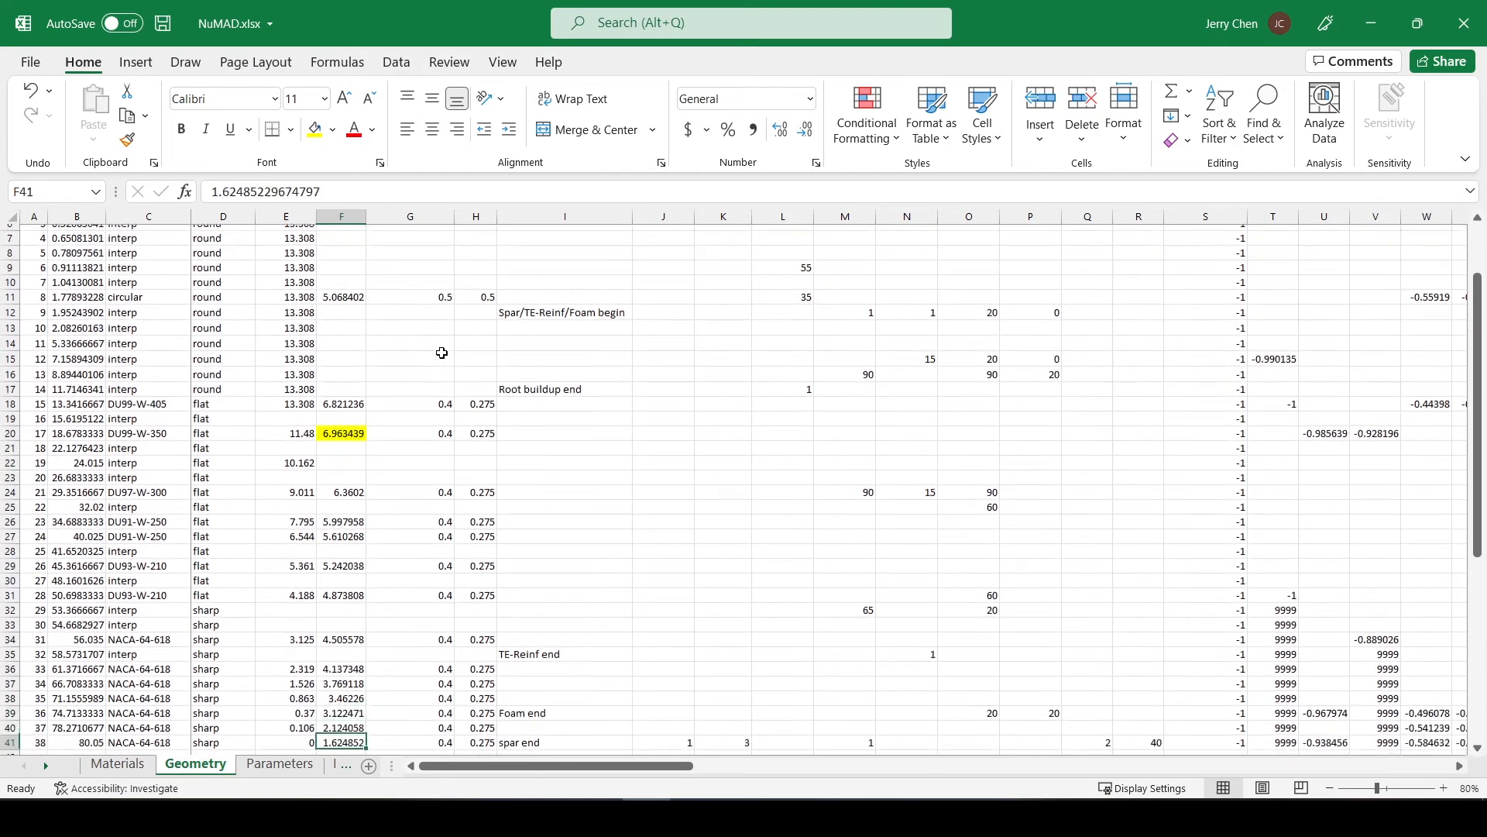
scroll(442, 352, down, 1)
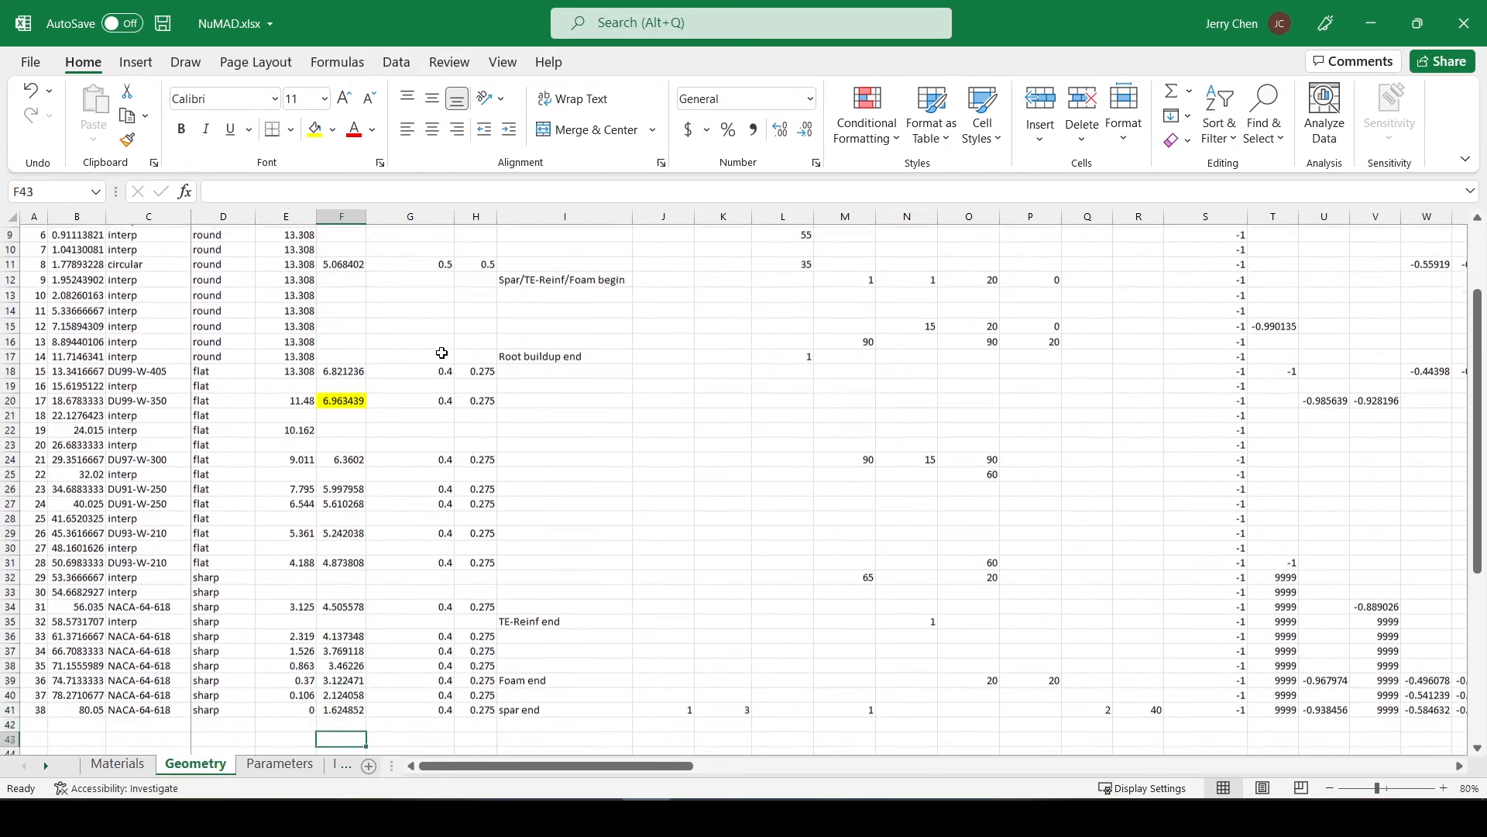
Step: Save the NuMAD.xlsx workbook and close it
scroll(442, 352, up, 3)
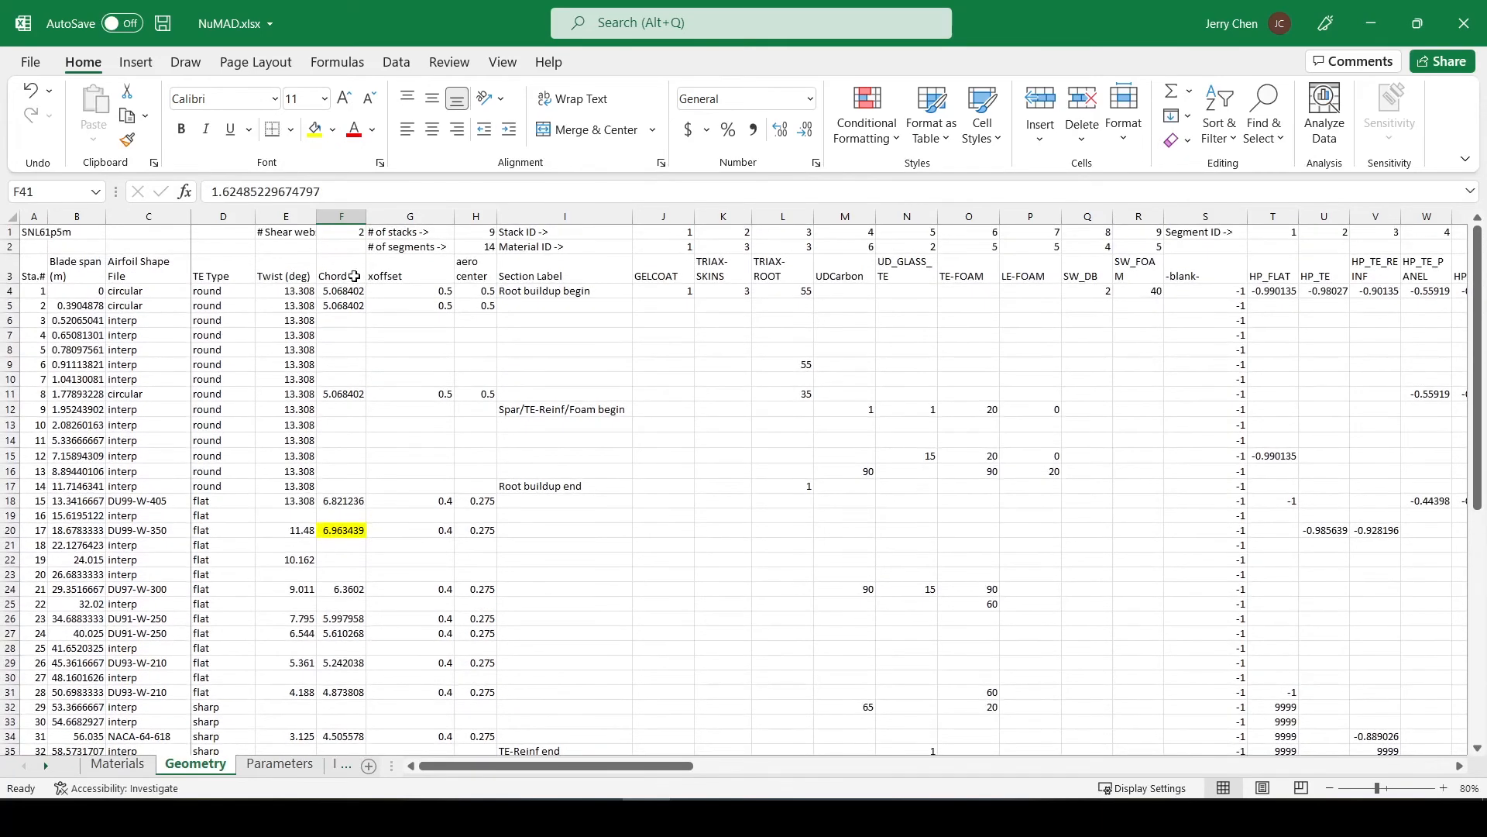
click(352, 276)
key(ctrl+s)
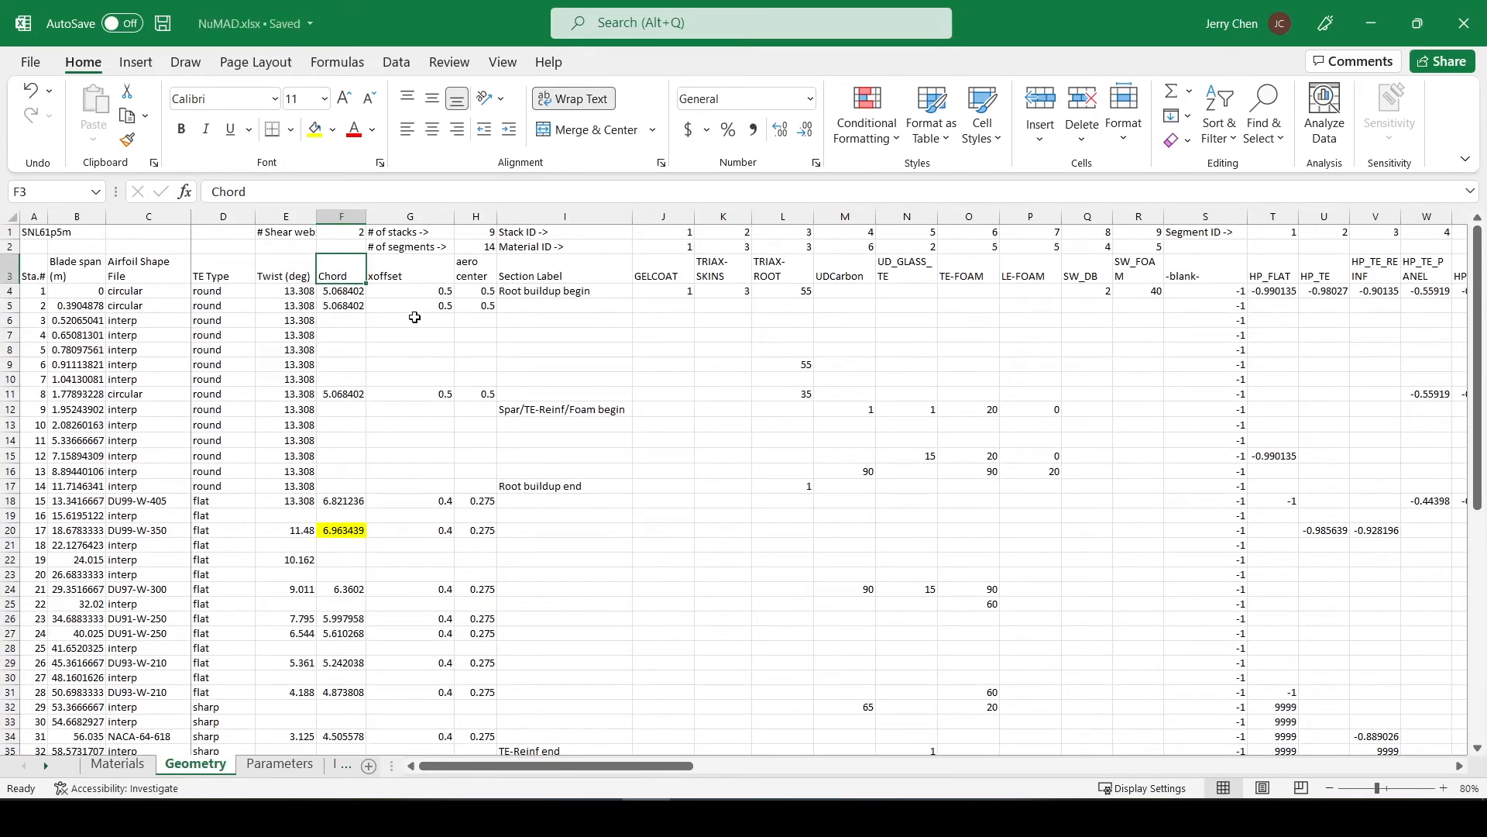
click(1463, 23)
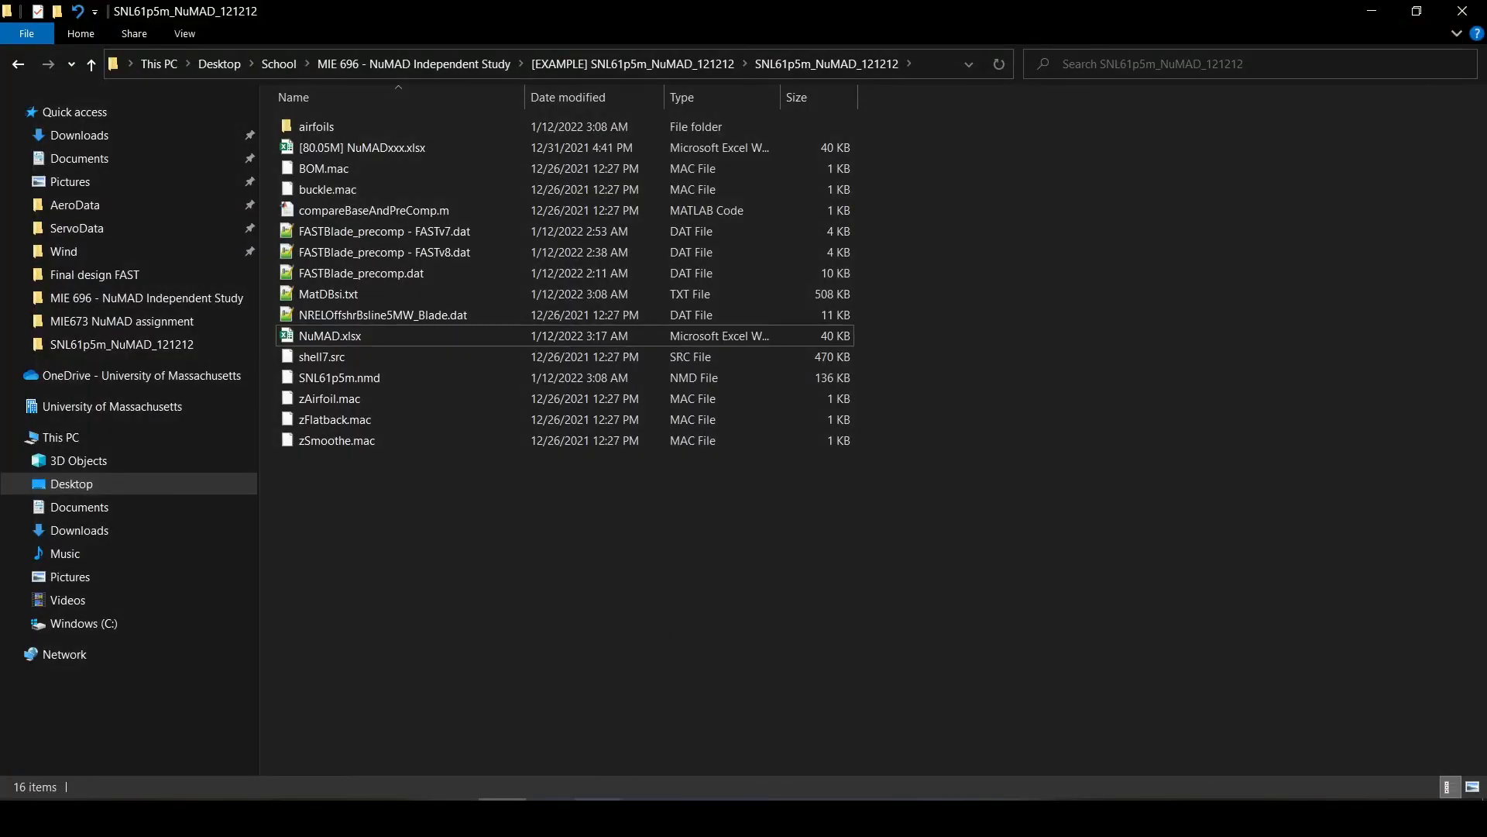
Step: Switch to NuMAD, import NuMAD.xlsx with XLS-to-NuMAD, and open the generated blade model
mouse_move(596, 817)
click(640, 700)
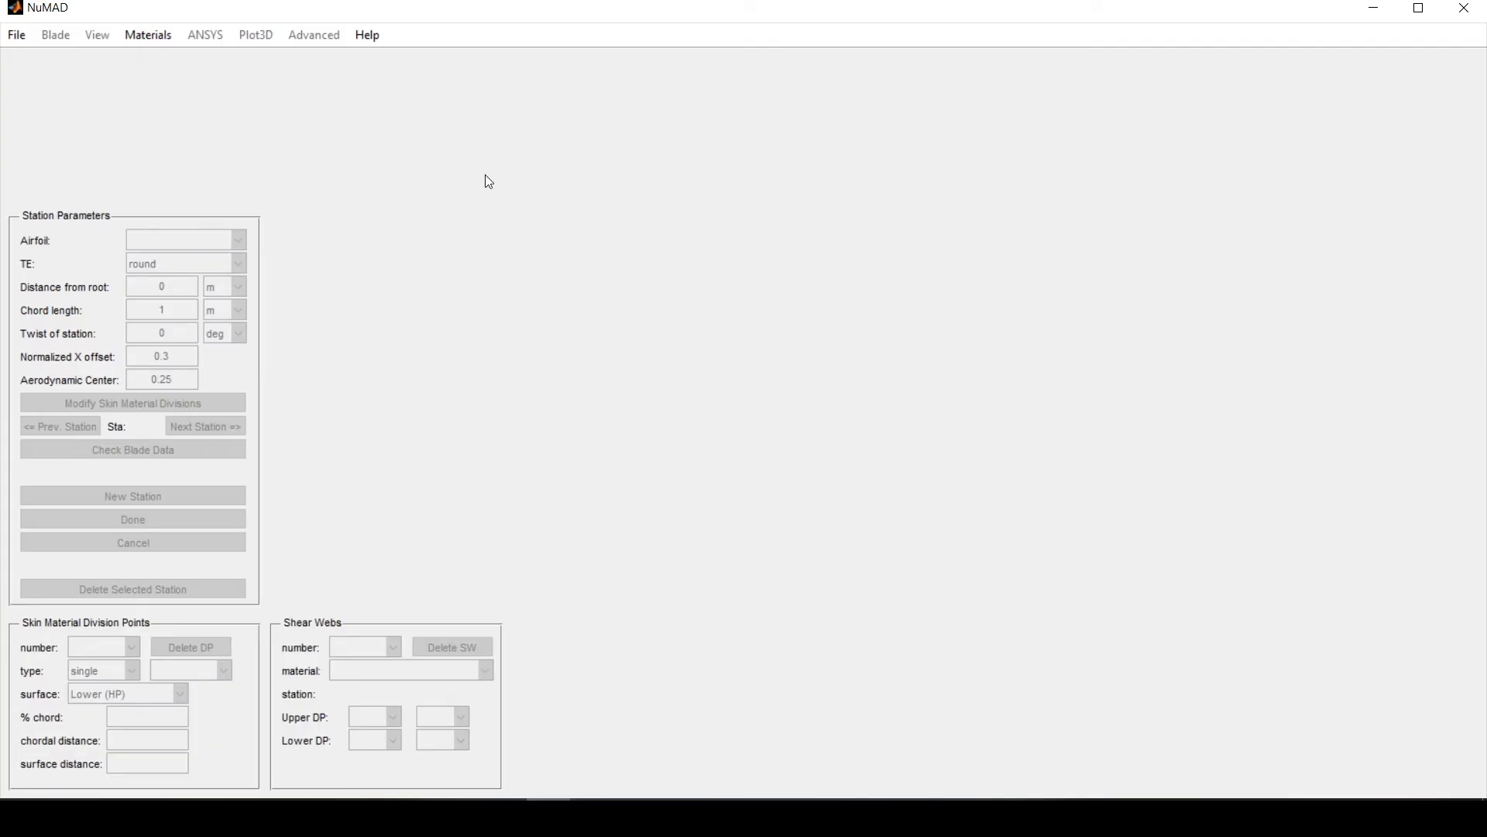
click(16, 34)
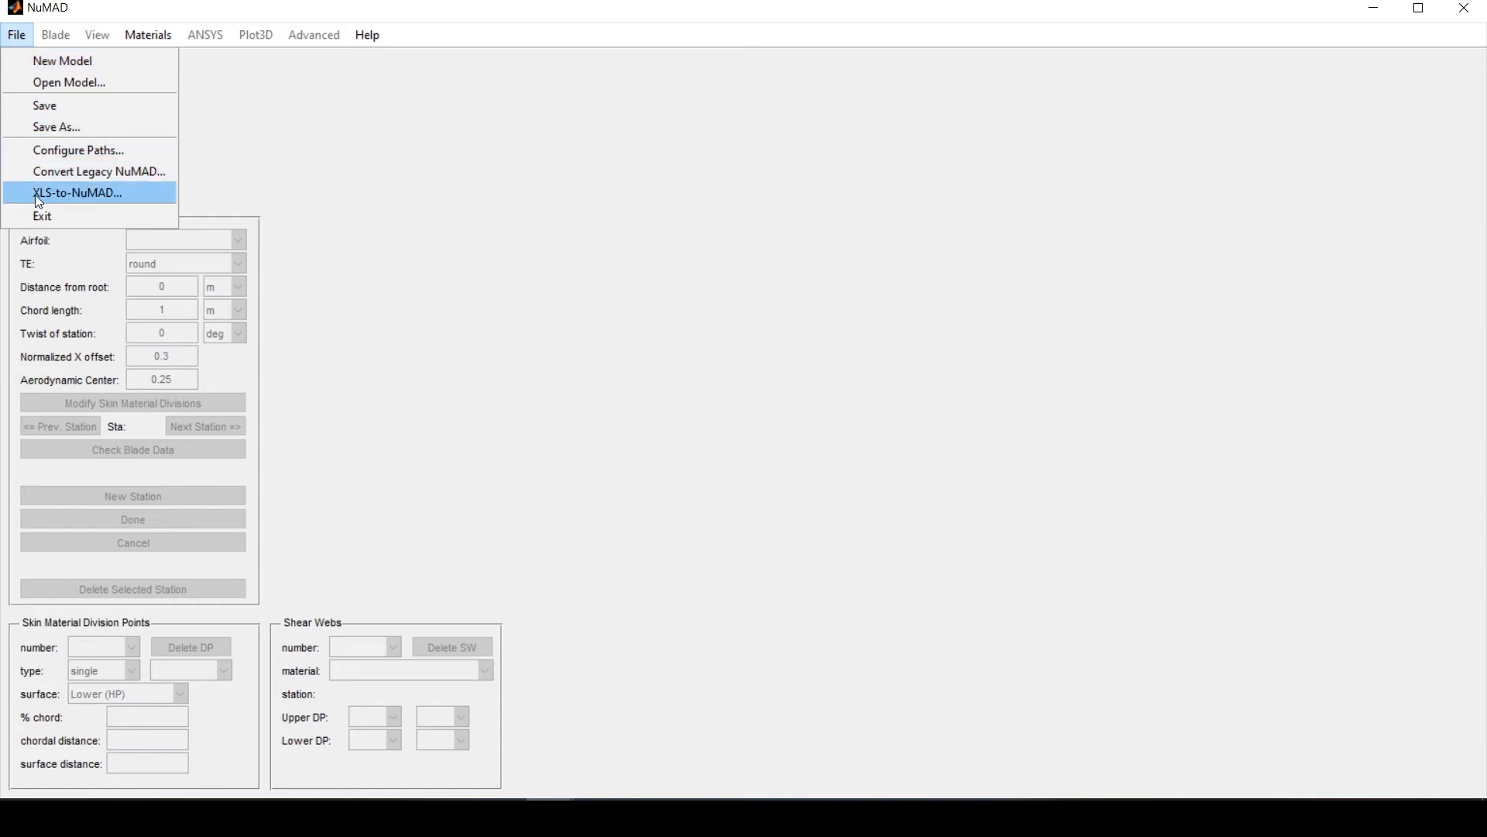
click(133, 194)
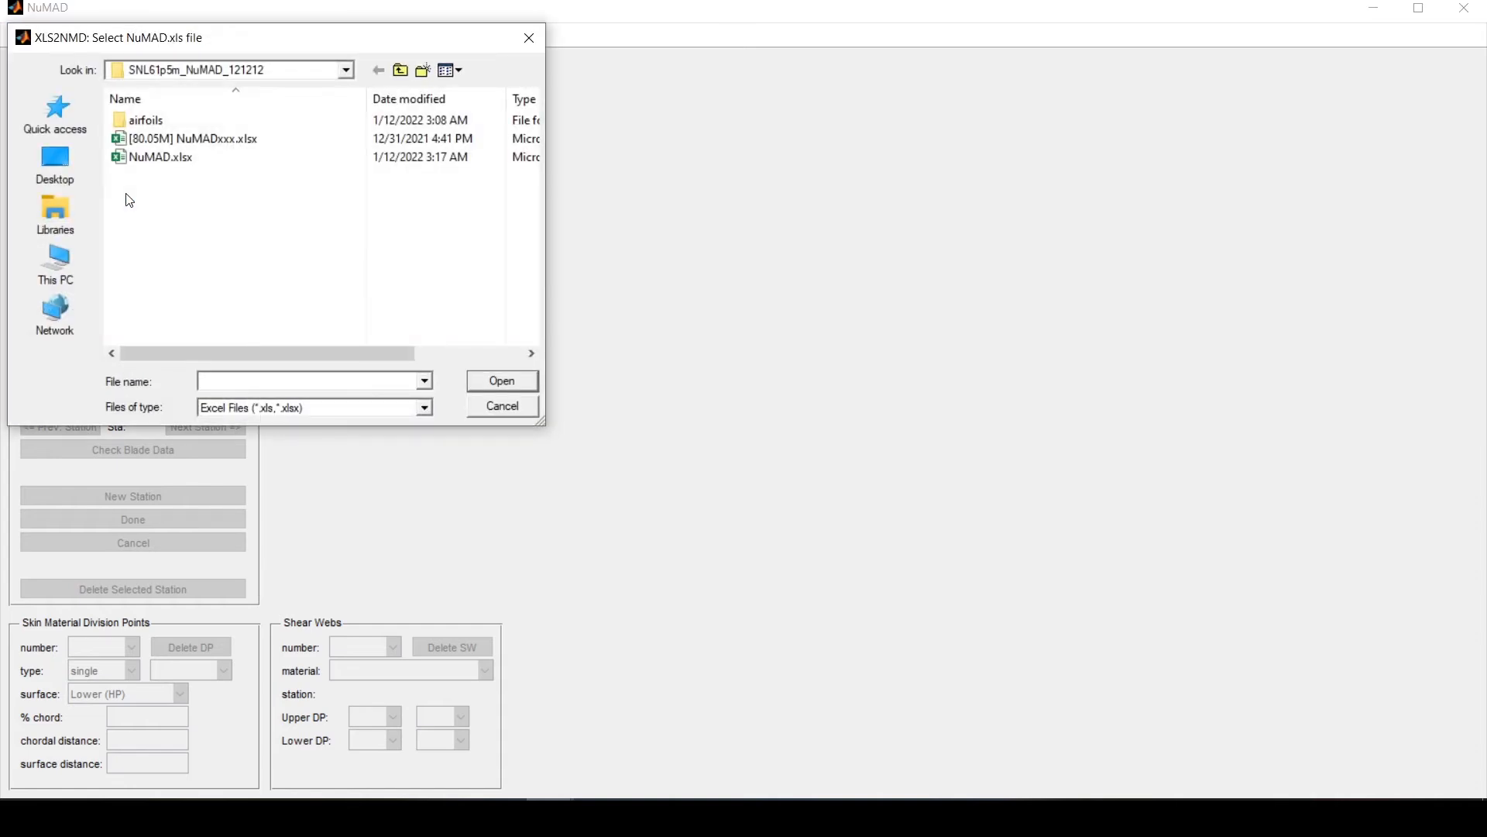
click(163, 157)
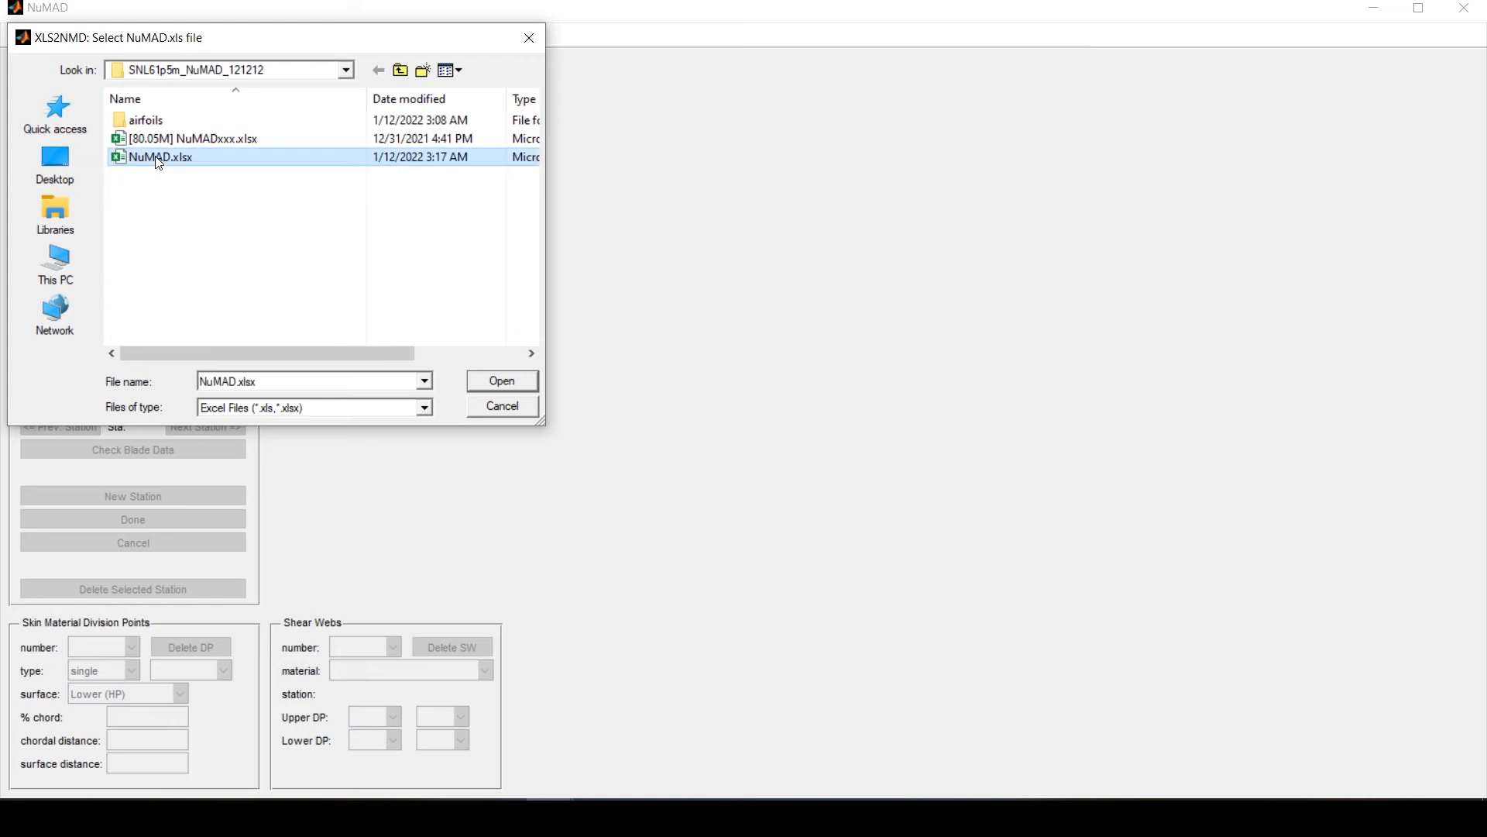
double_click(159, 159)
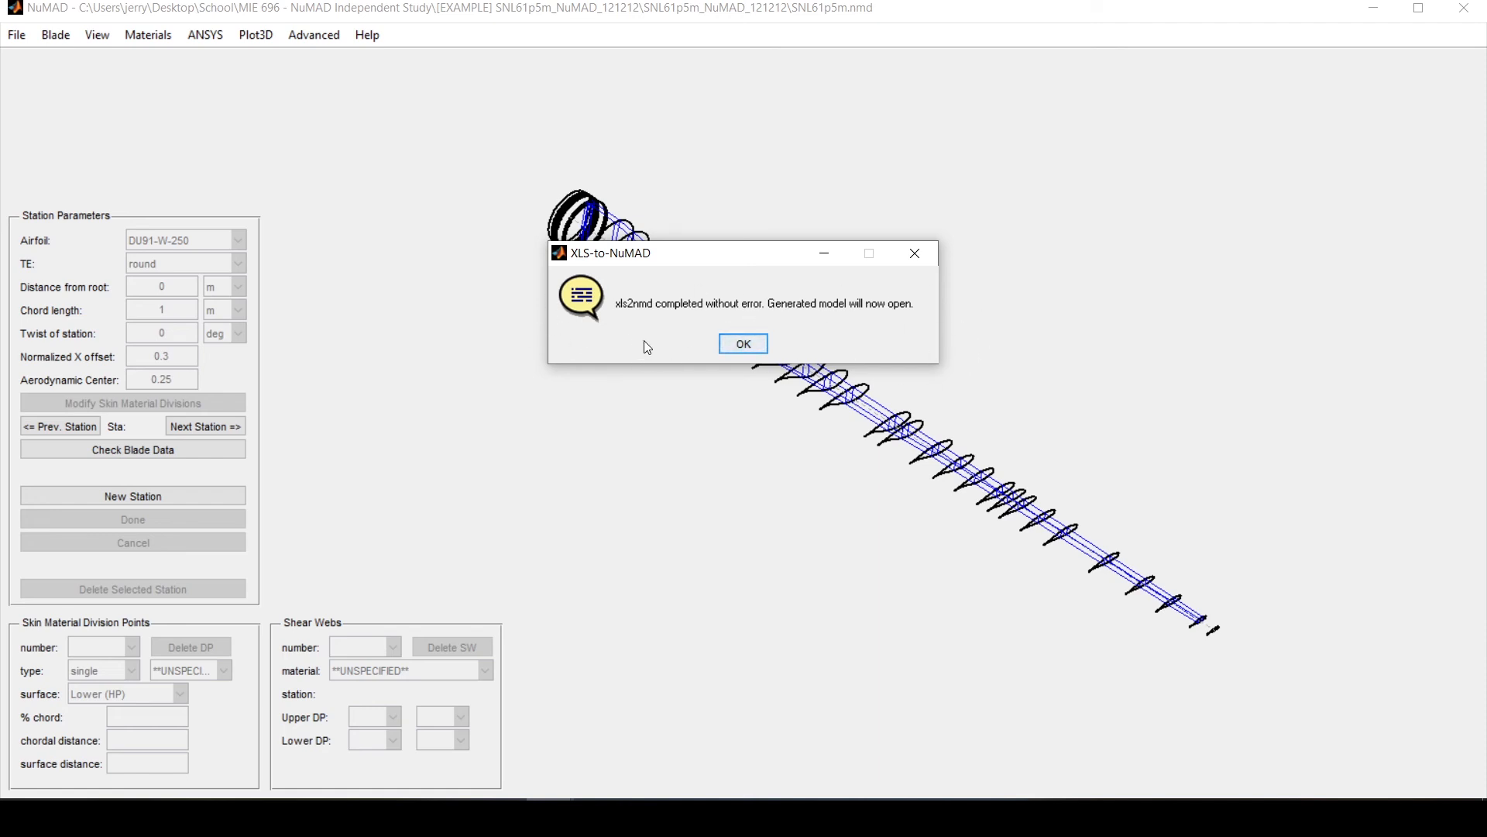
click(738, 351)
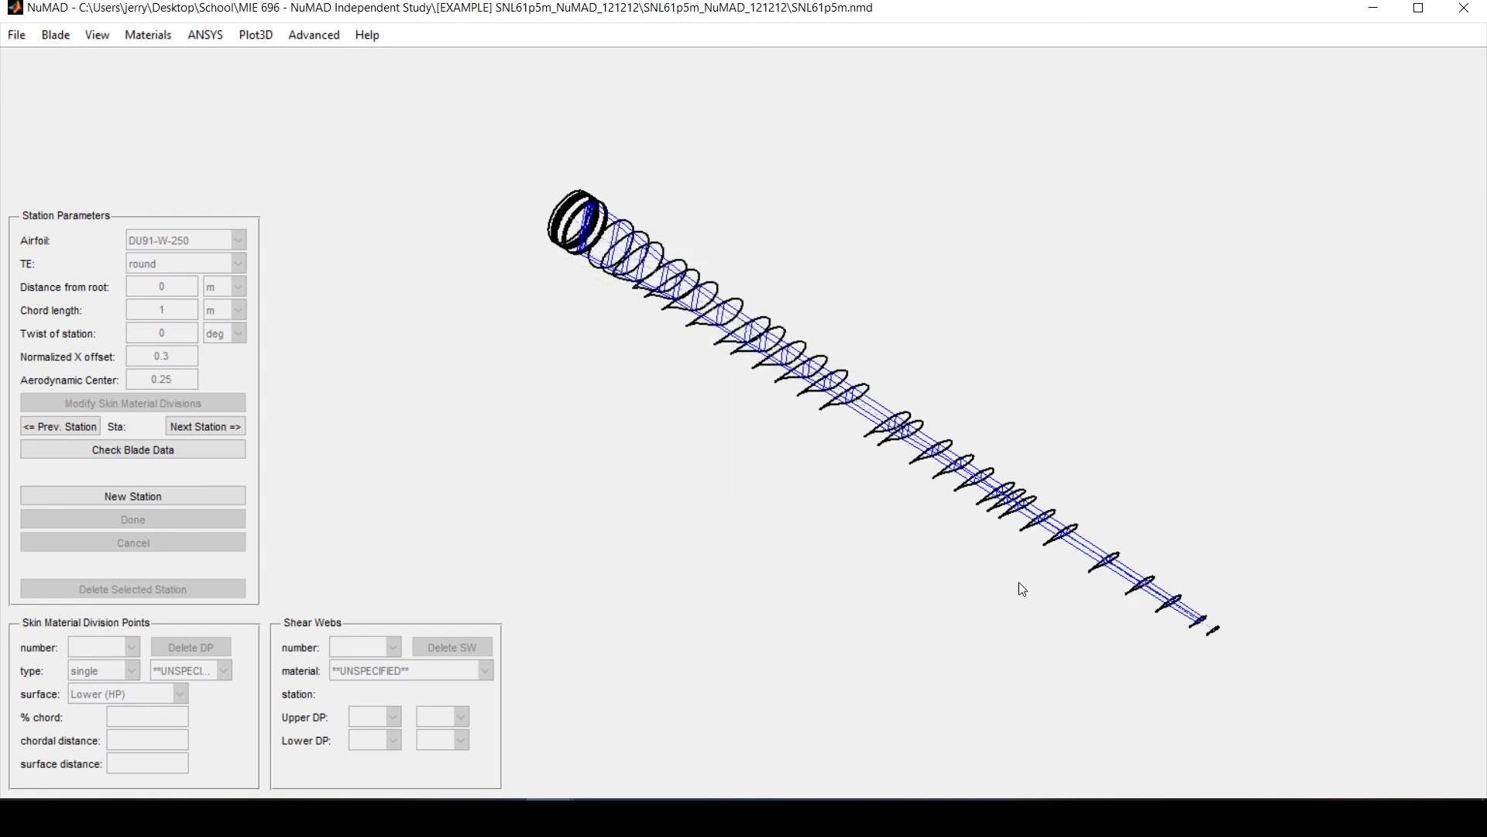
Step: Select the blade tip station 38 and check its distance from the root
click(65, 427)
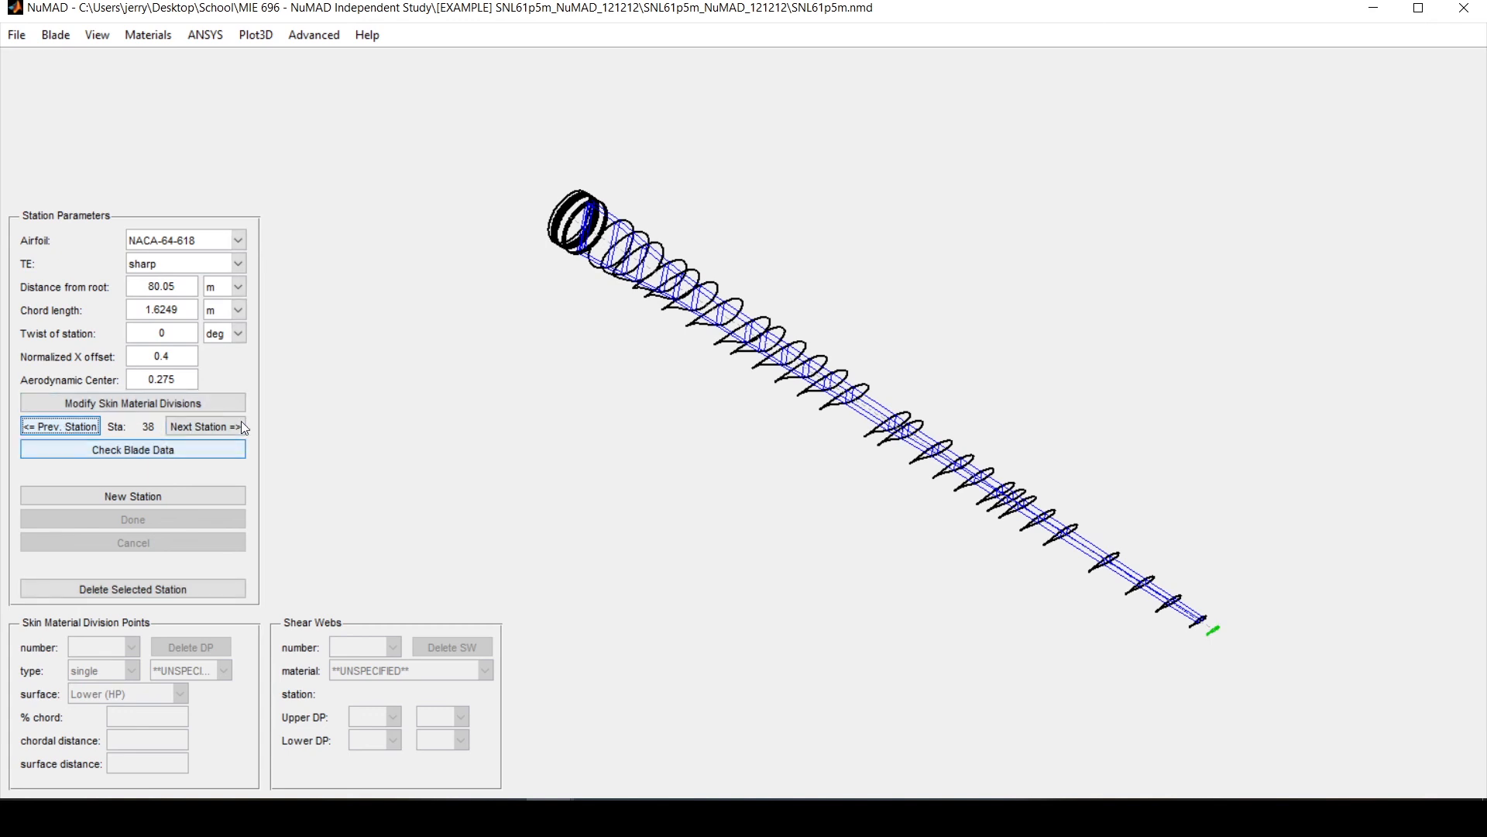
click(171, 288)
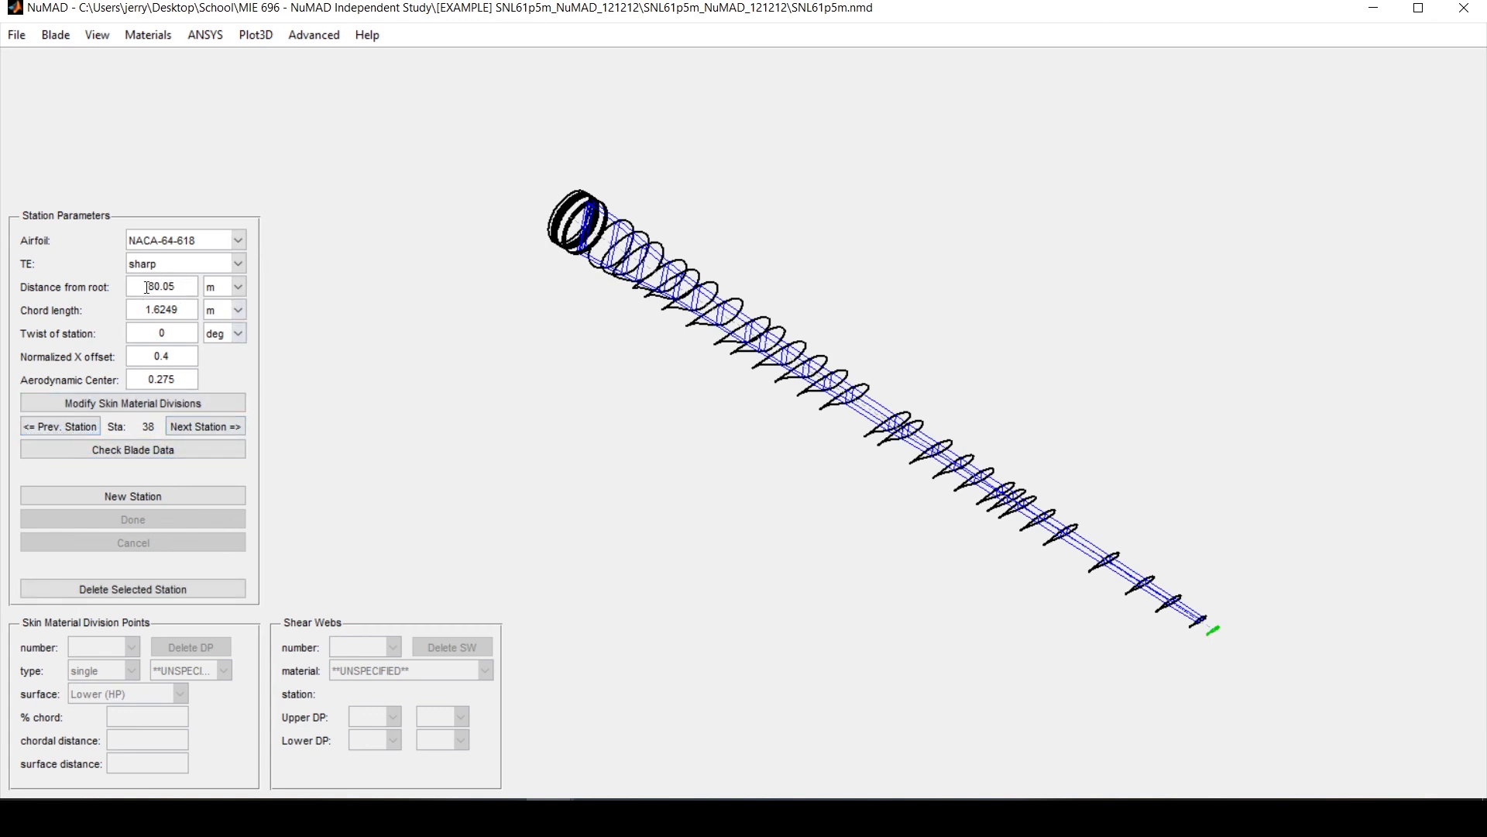
drag(143, 289, 177, 287)
click(172, 286)
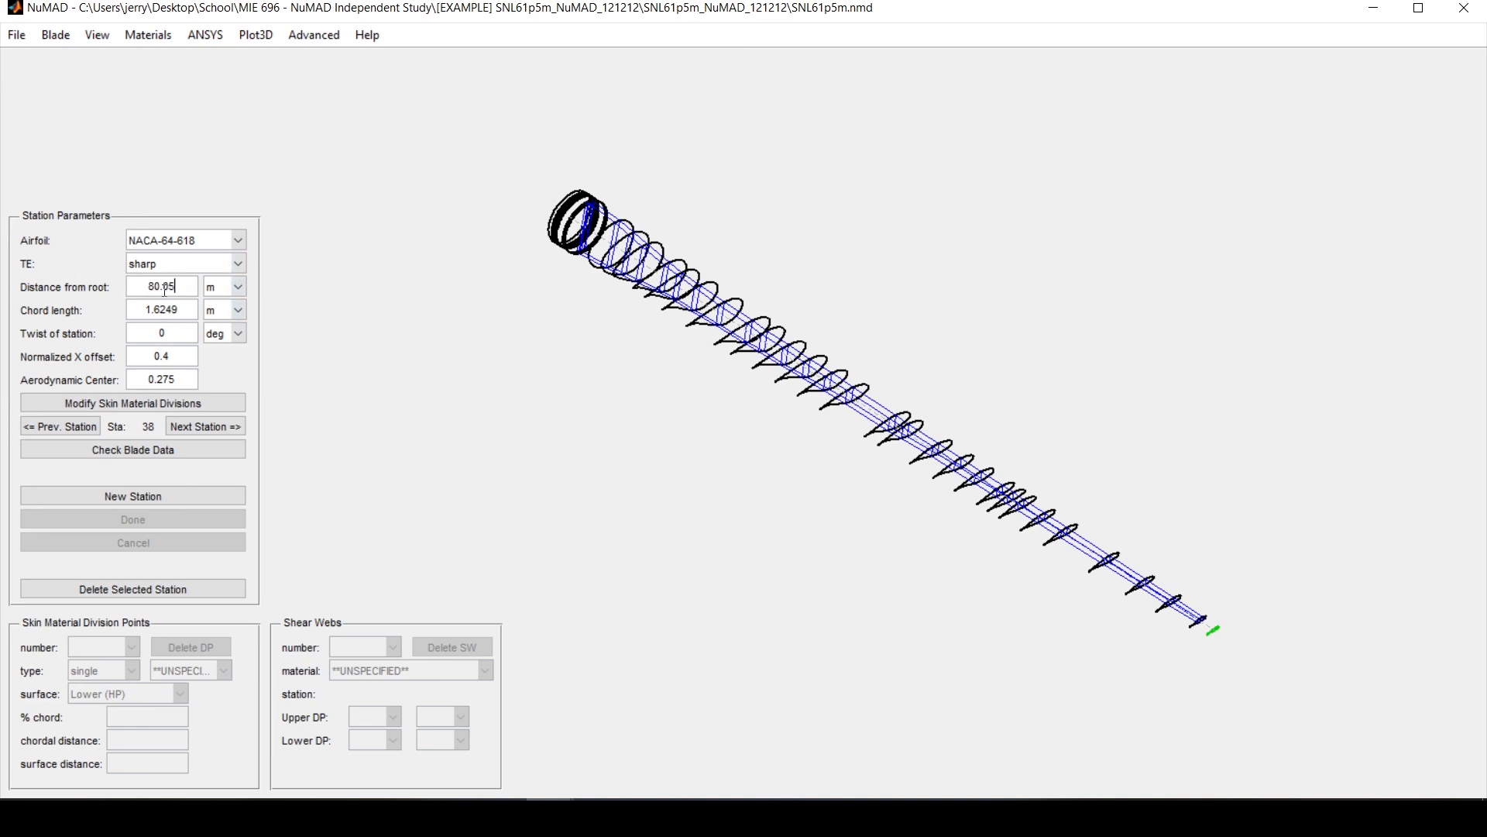